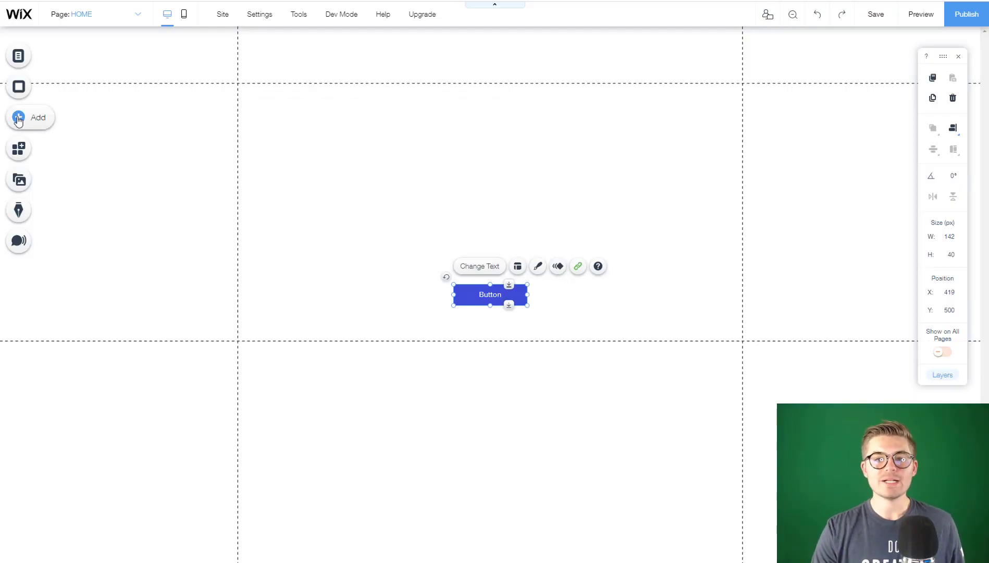
# Step: Add a Member's Area from the Add panel's Members category, creating the My Account page
pyautogui.click(19, 119)
pyautogui.moveTo(75, 389)
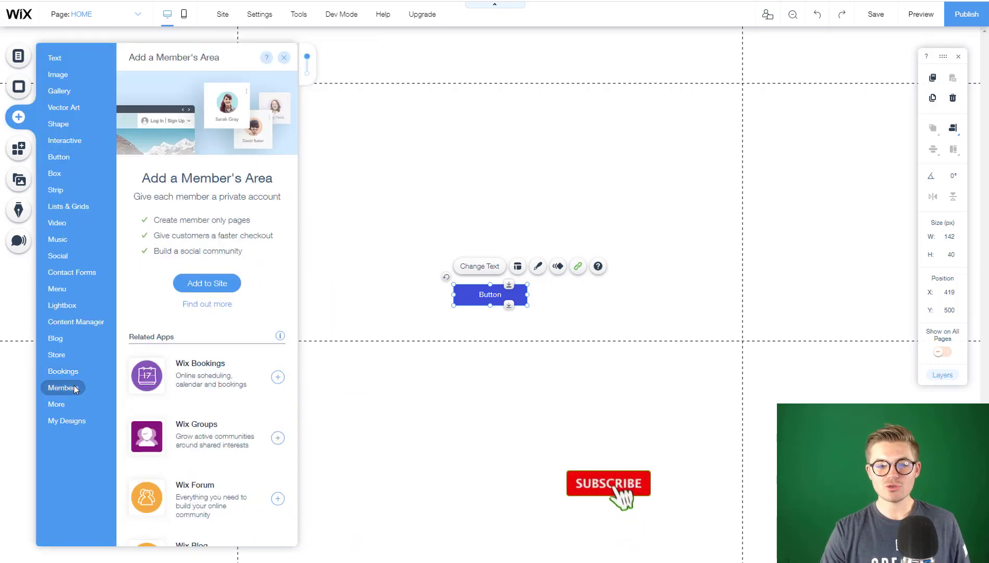
pyautogui.click(207, 283)
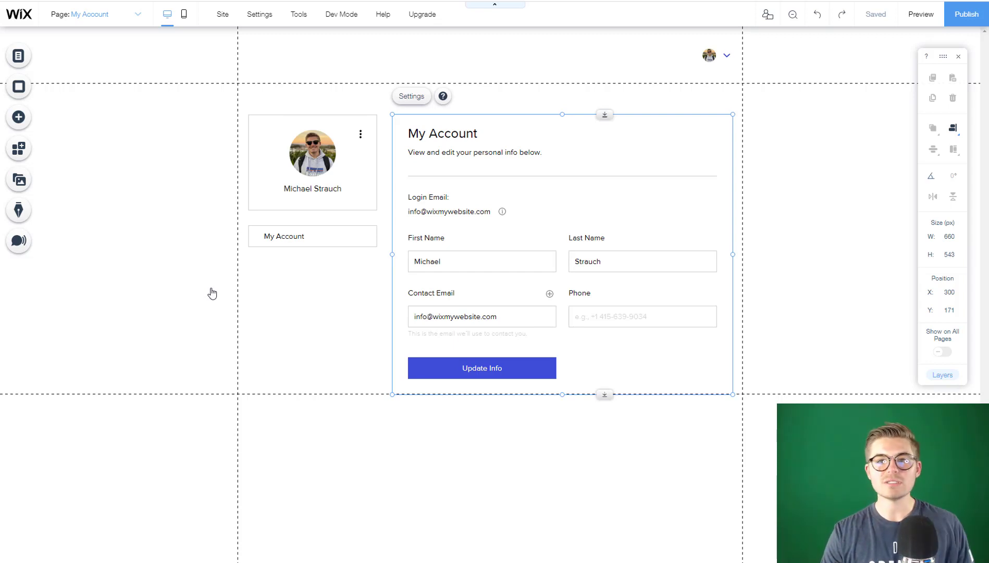
pyautogui.click(710, 57)
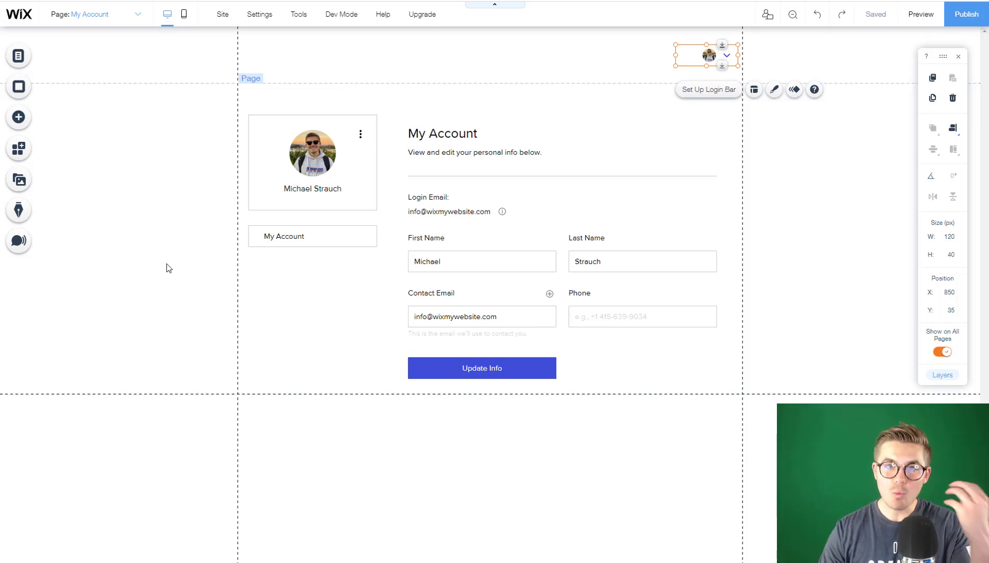
# Step: Select the Member's Bar menu, then show the Member Pages list in Menus & Pages
pyautogui.click(319, 241)
pyautogui.click(319, 242)
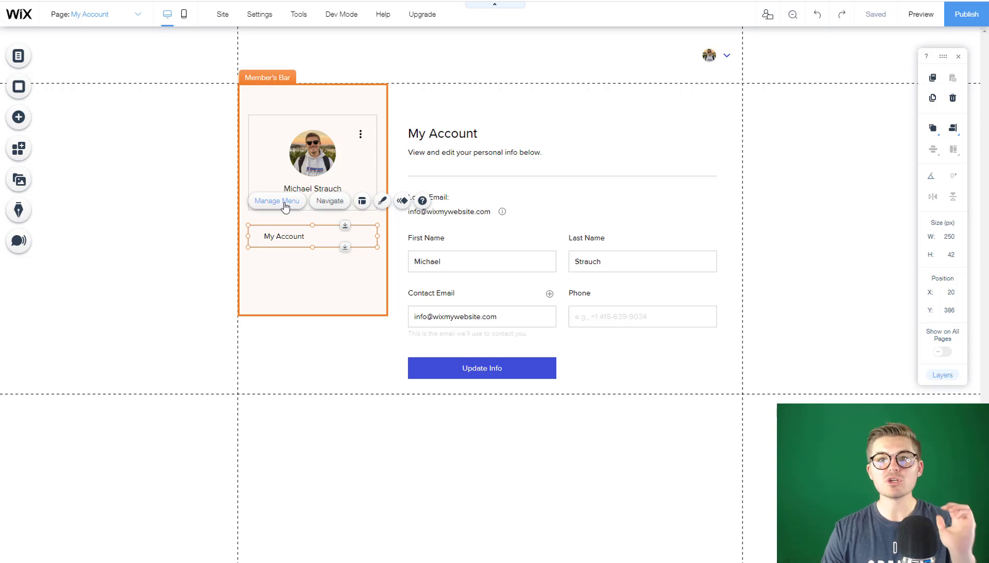
pyautogui.click(19, 56)
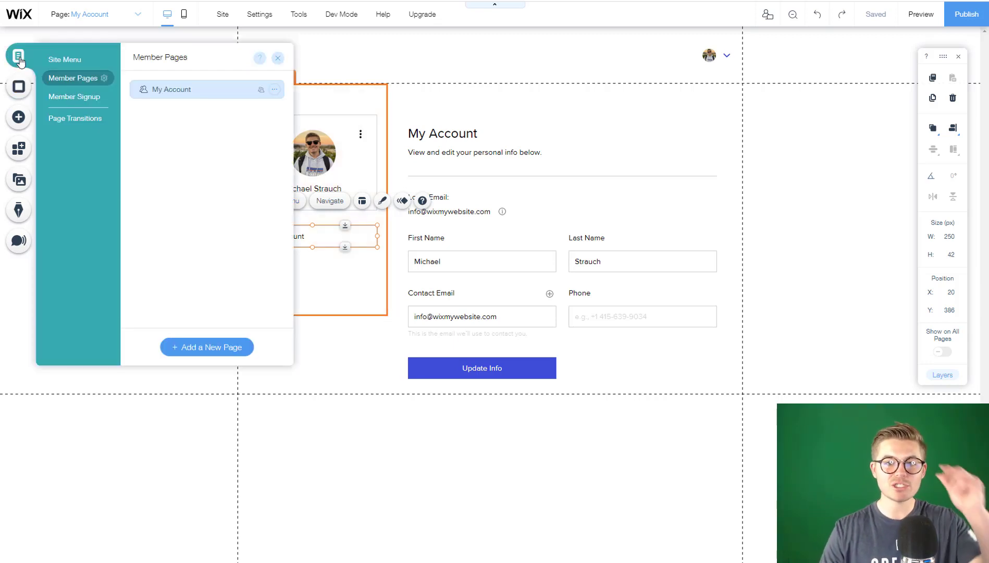
pyautogui.click(71, 61)
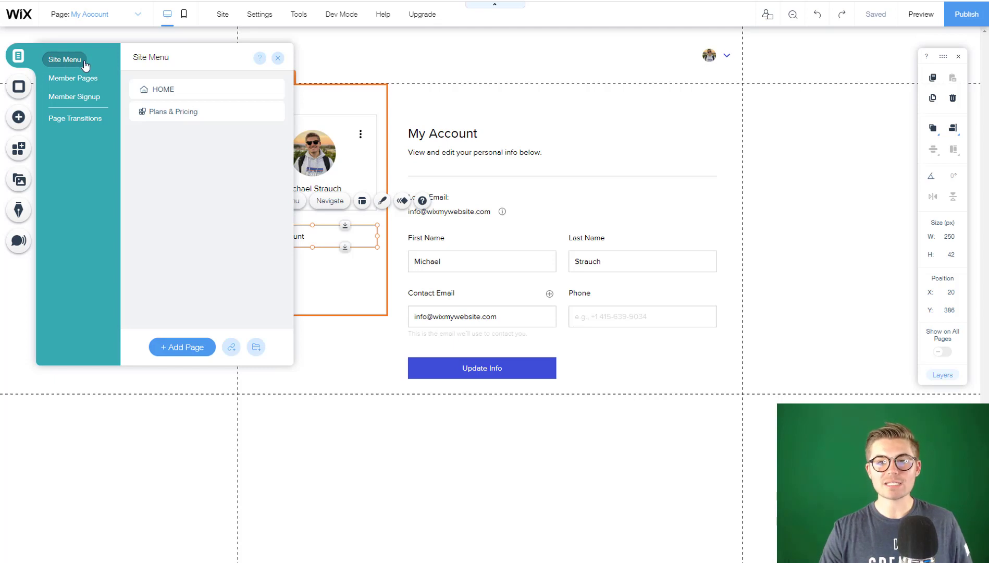
pyautogui.click(74, 83)
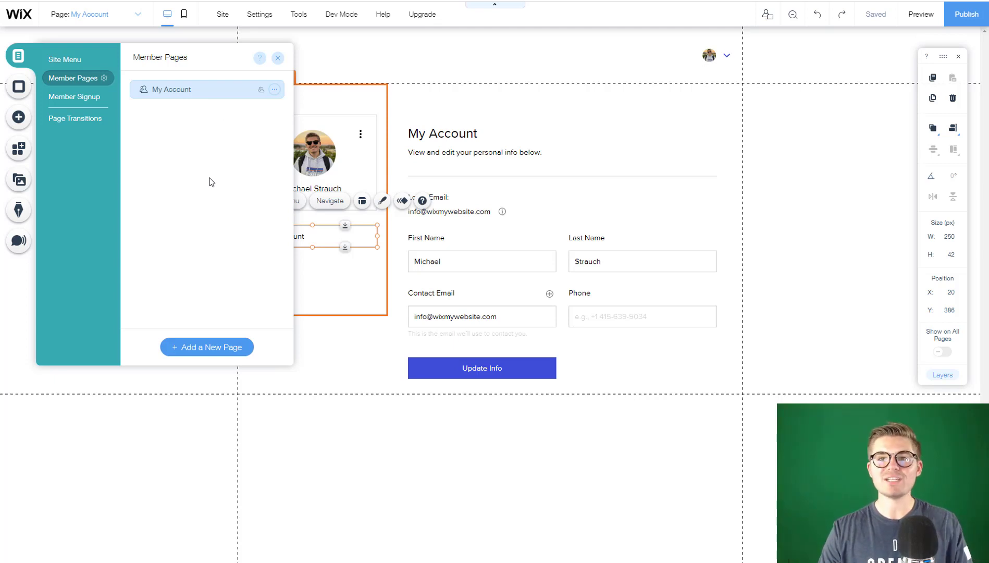
# Step: Add a new member page and rename it to 'Course' in its page settings
pyautogui.click(208, 347)
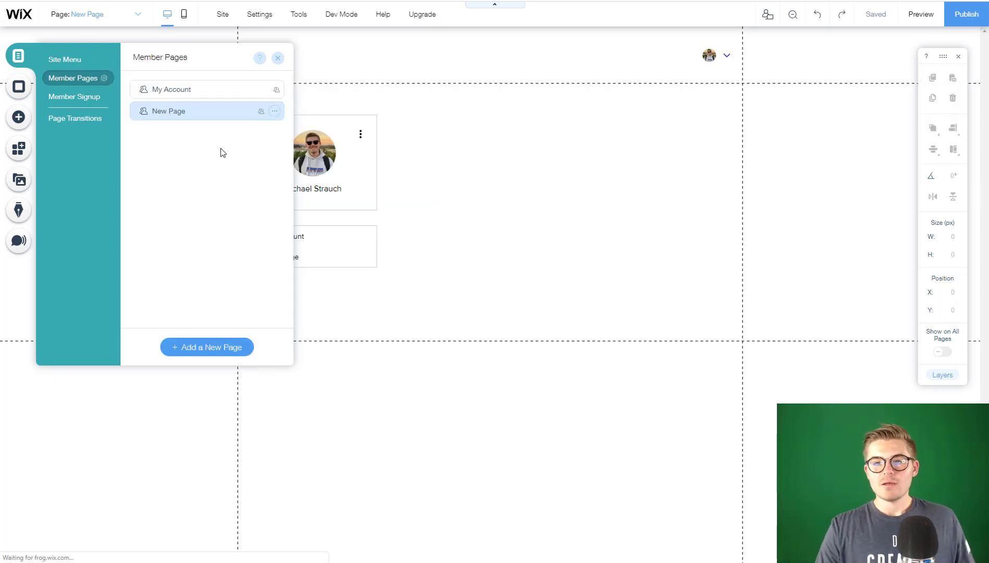
pyautogui.click(274, 112)
pyautogui.click(306, 111)
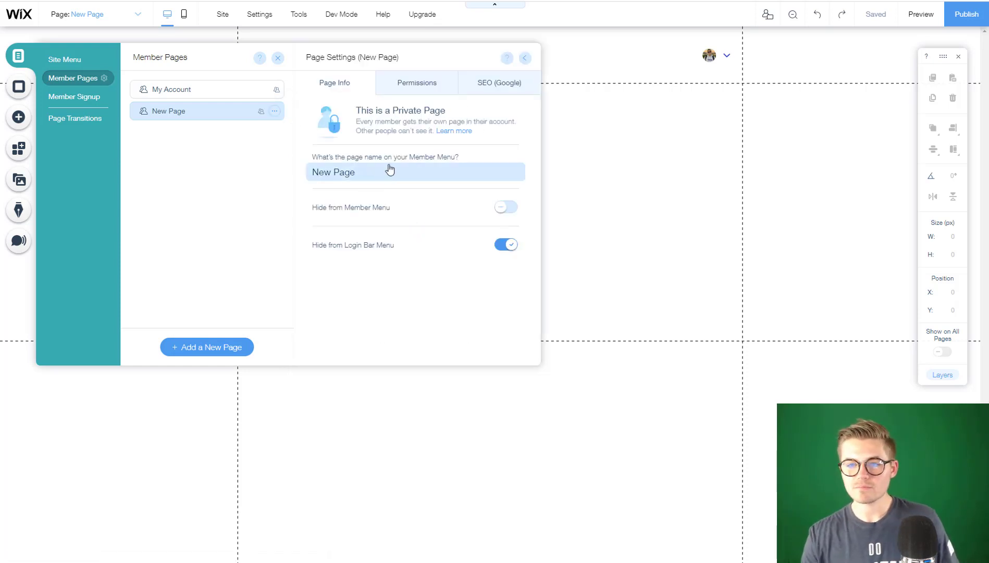
pyautogui.click(389, 170)
pyautogui.hotkey('ctrl', 'a')
pyautogui.press('BackSpace')
pyautogui.write('Course')
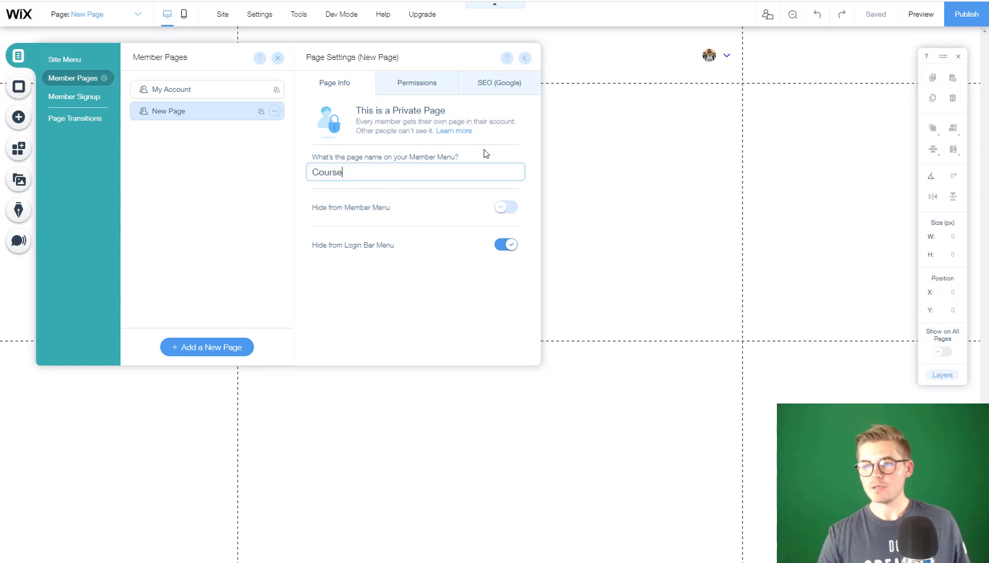
pyautogui.press('Return')
pyautogui.click(525, 58)
# Step: Select the whole Member's Bar on the Course page and drag it left, off the page area
pyautogui.click(278, 58)
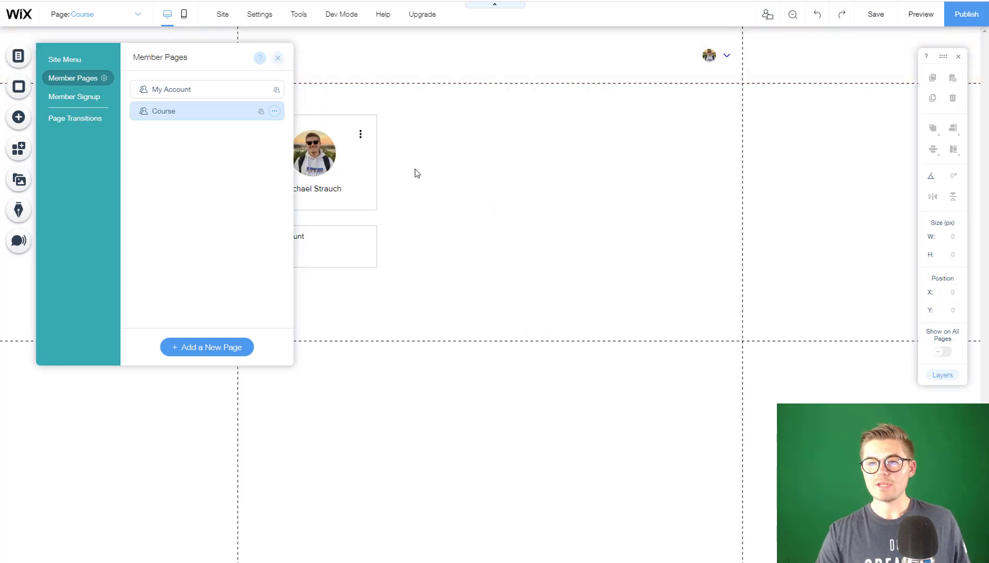
pyautogui.click(347, 123)
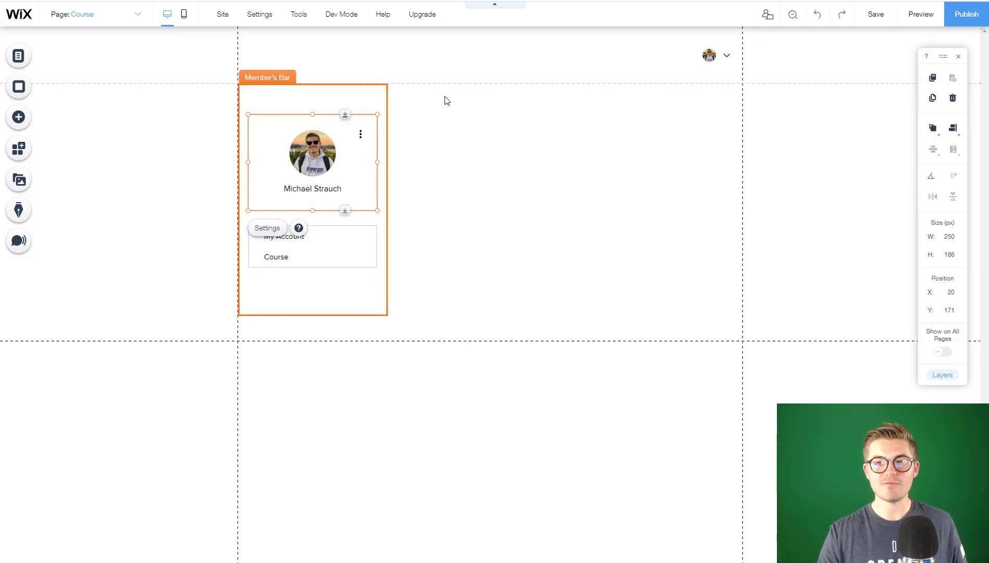
pyautogui.click(384, 104)
pyautogui.click(323, 94)
pyautogui.moveTo(321, 94); pyautogui.dragTo(188, 97)
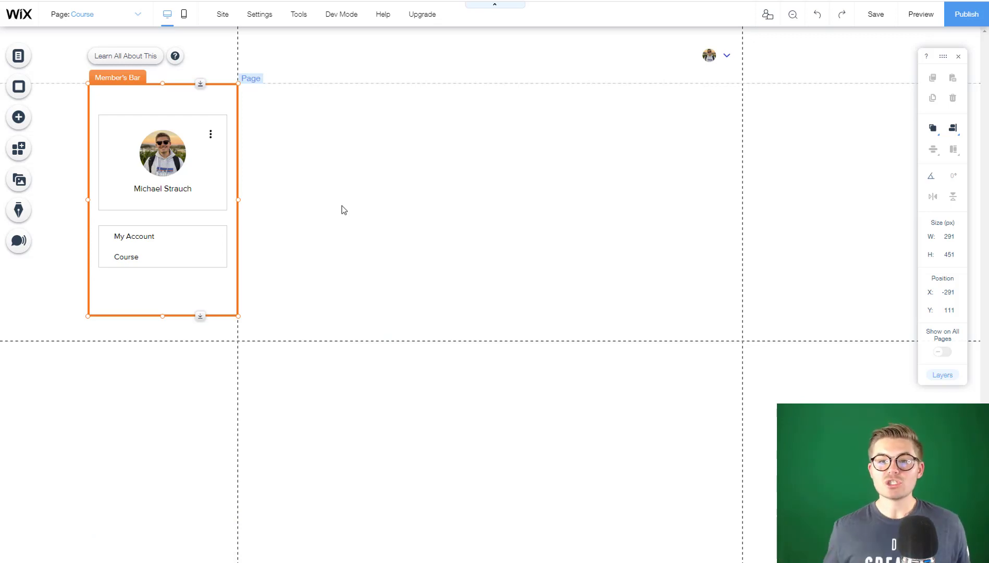
# Step: Turn on Dev Mode, dismiss the Corvid welcome, and collapse the code panel and Site Structure sidebar
pyautogui.moveTo(346, 14)
pyautogui.click(366, 146)
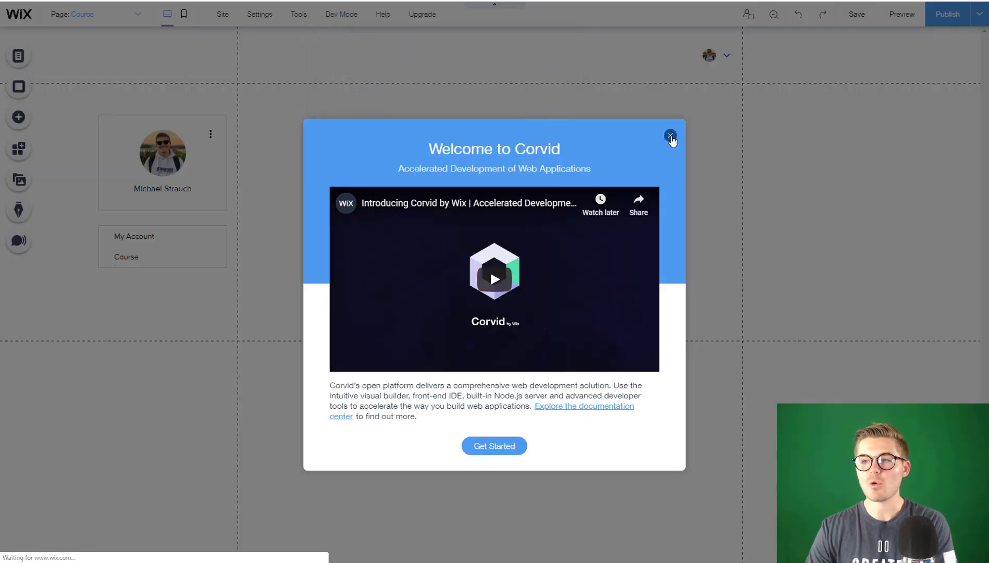
pyautogui.click(671, 137)
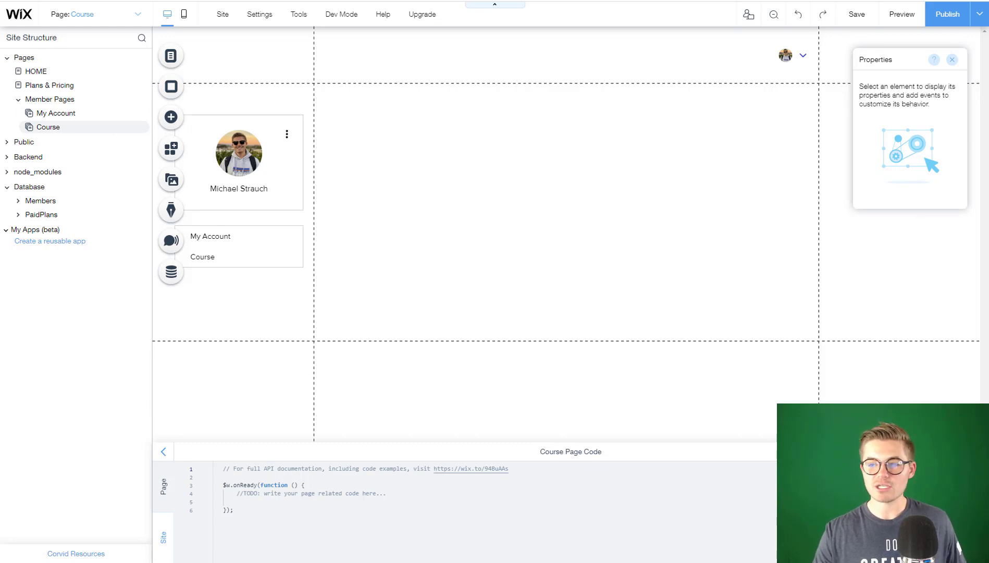
pyautogui.click(952, 60)
pyautogui.click(163, 554)
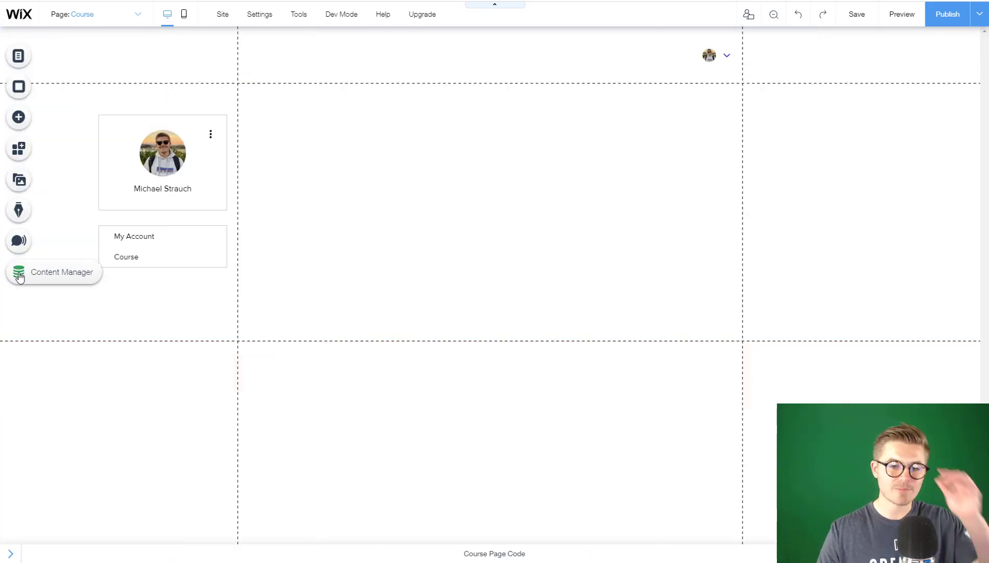
# Step: In the Content Manager, create a new collection starting from scratch
pyautogui.click(19, 273)
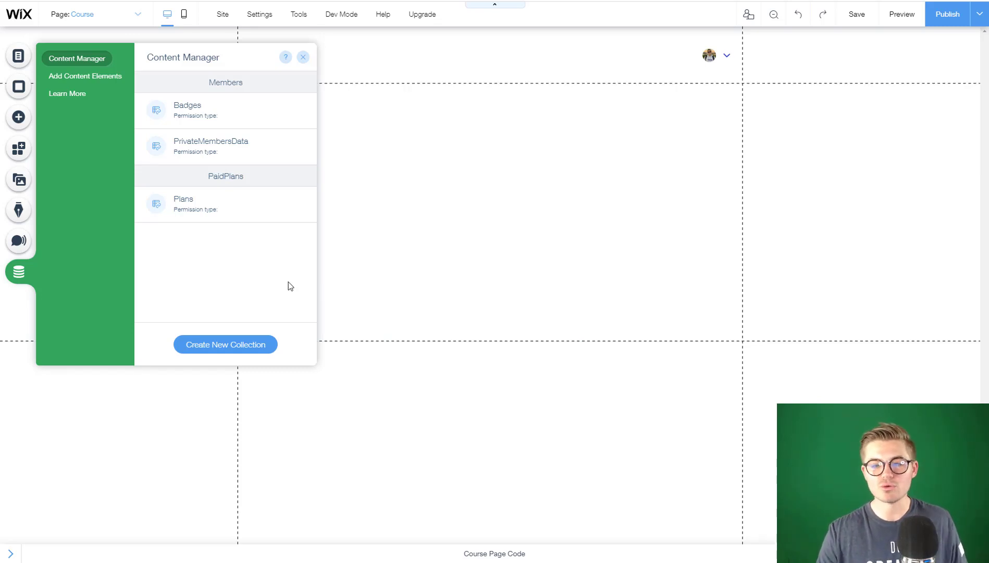
pyautogui.click(245, 346)
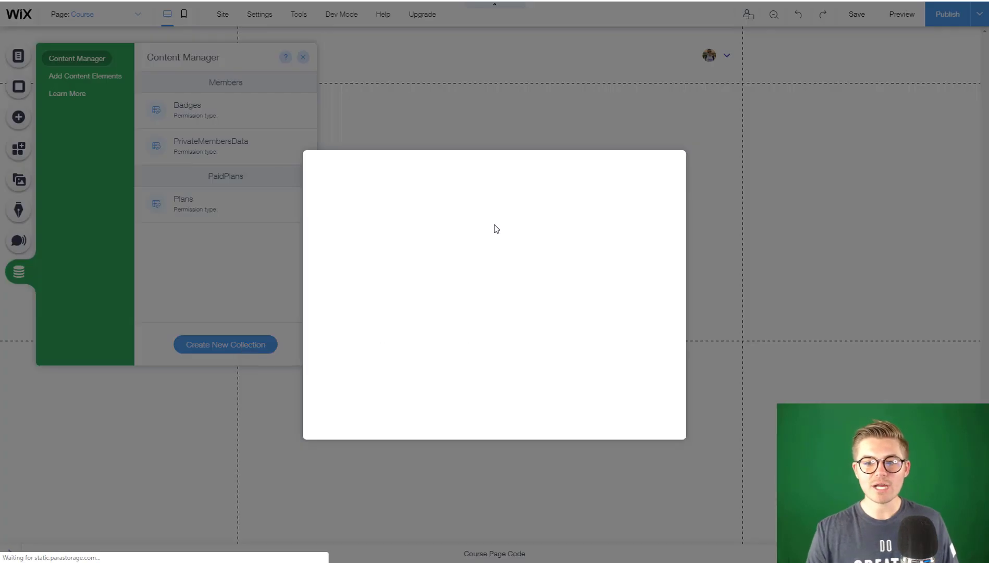
pyautogui.click(497, 402)
pyautogui.click(576, 359)
# Step: Name the collection 'Course Content', set its purpose to Custom Use, and proceed to custom permissions
pyautogui.click(453, 298)
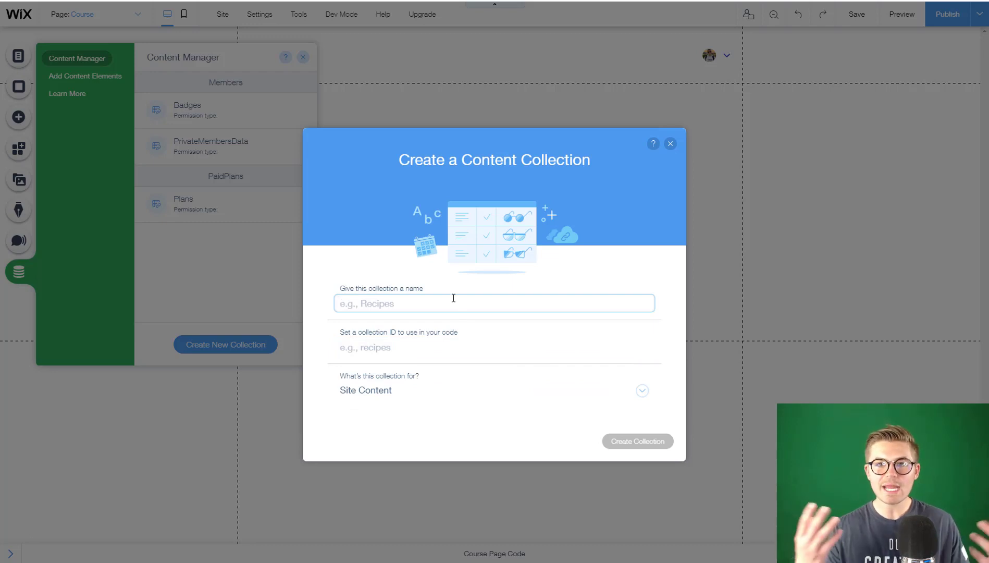
pyautogui.write('Course')
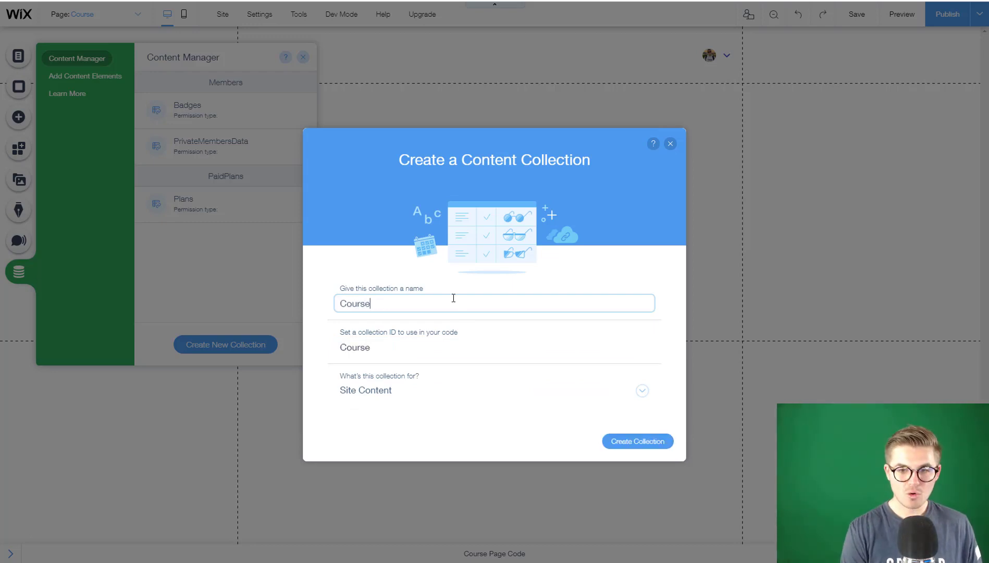
pyautogui.write(' Content')
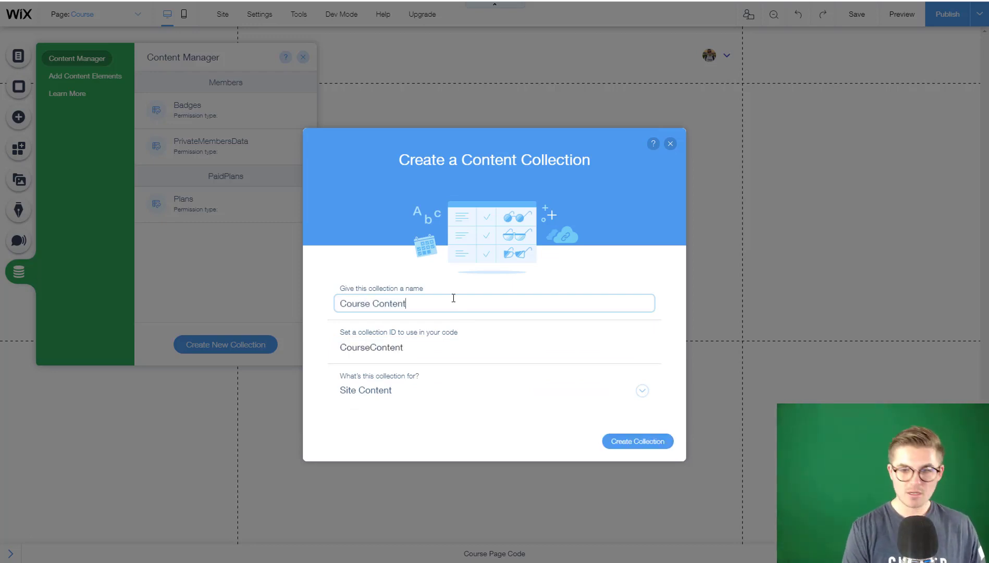
pyautogui.click(368, 395)
pyautogui.scroll(-5, 447, 386)
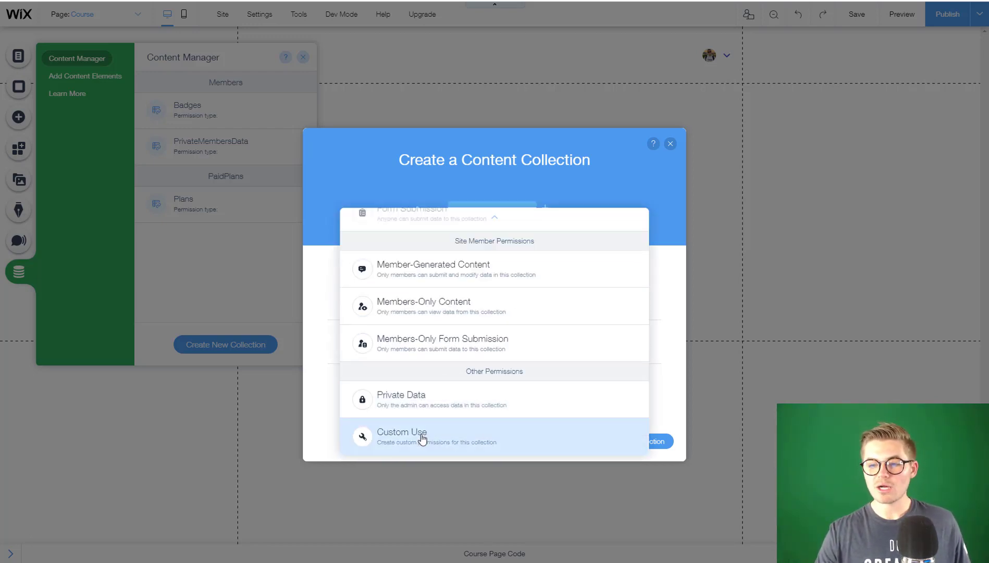
pyautogui.click(422, 439)
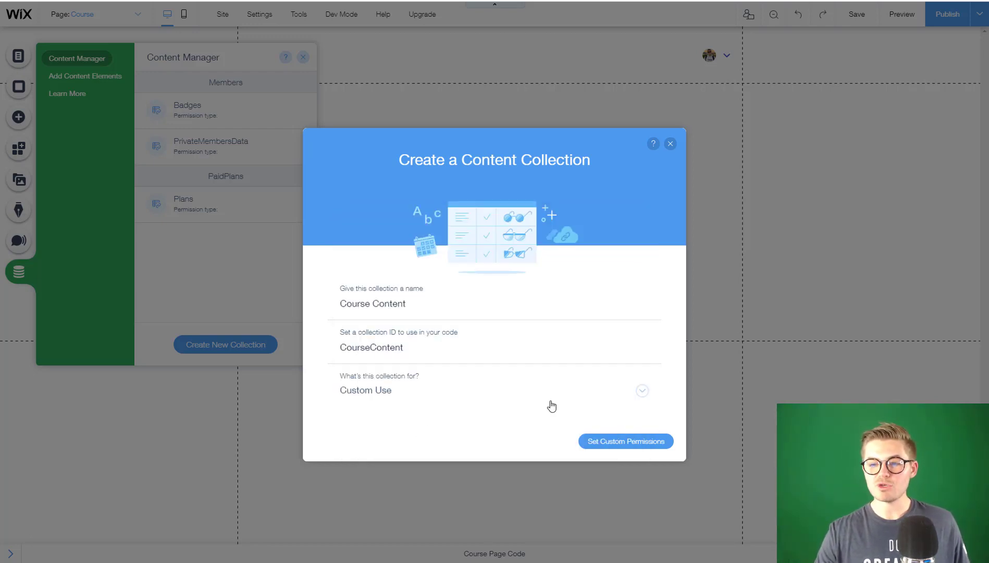
pyautogui.click(611, 444)
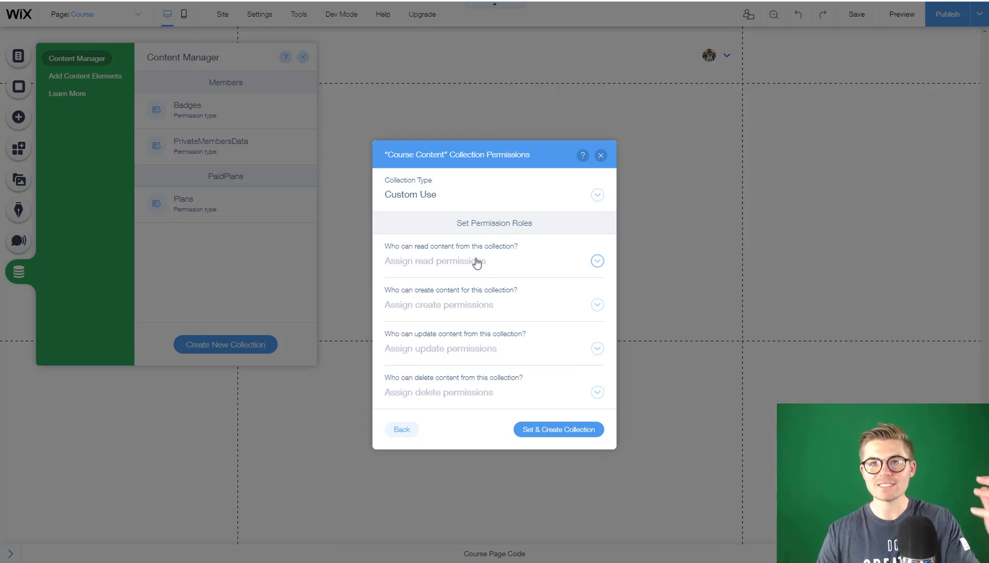
# Step: Set read permission to Site member and create, update and delete permissions to Admin
pyautogui.click(476, 262)
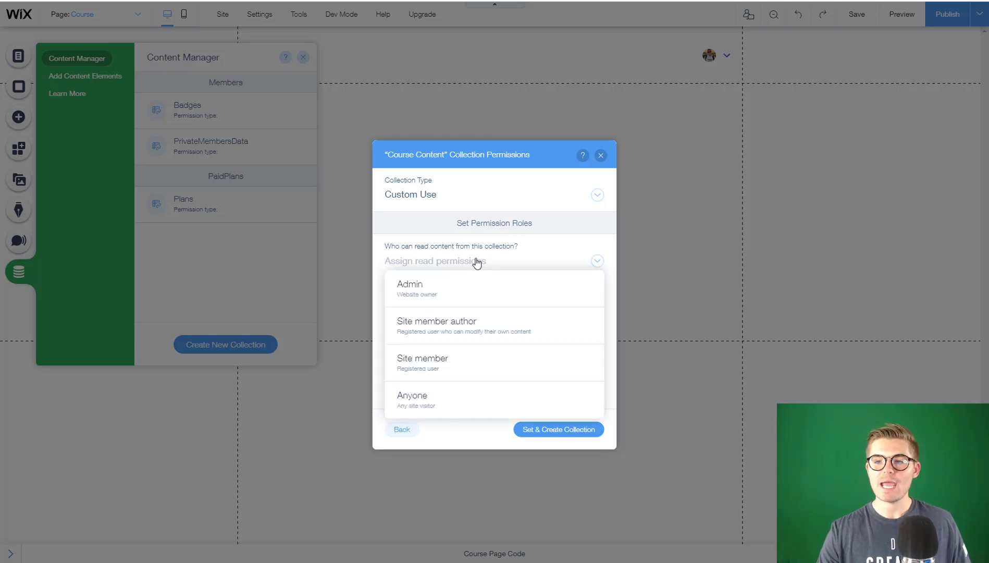
pyautogui.click(442, 360)
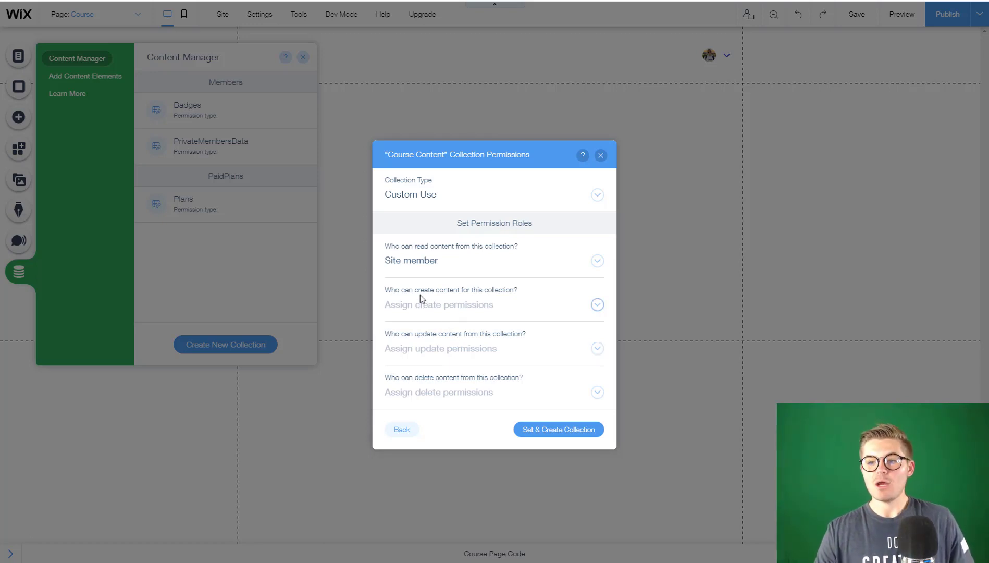
pyautogui.click(503, 307)
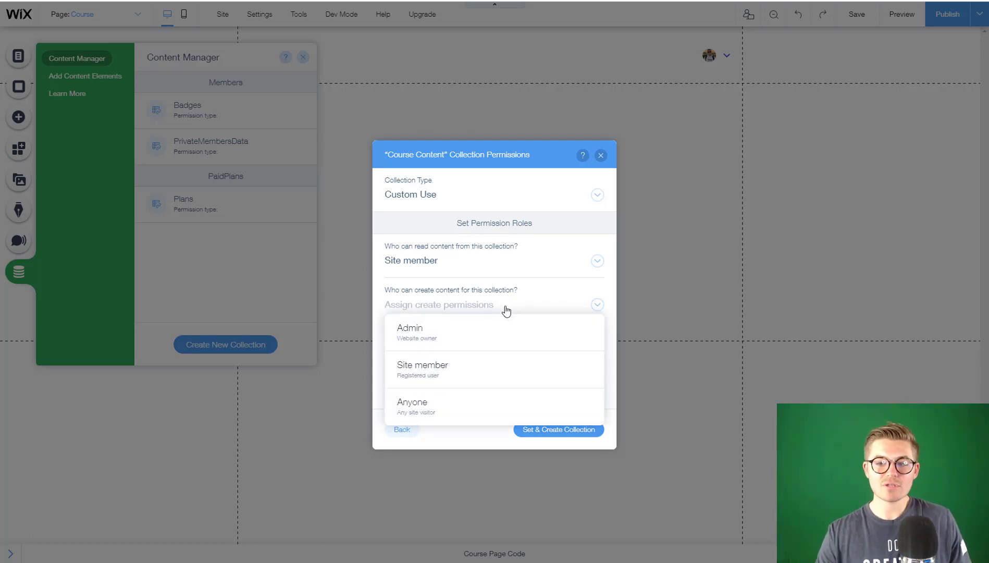
pyautogui.click(467, 326)
pyautogui.click(443, 353)
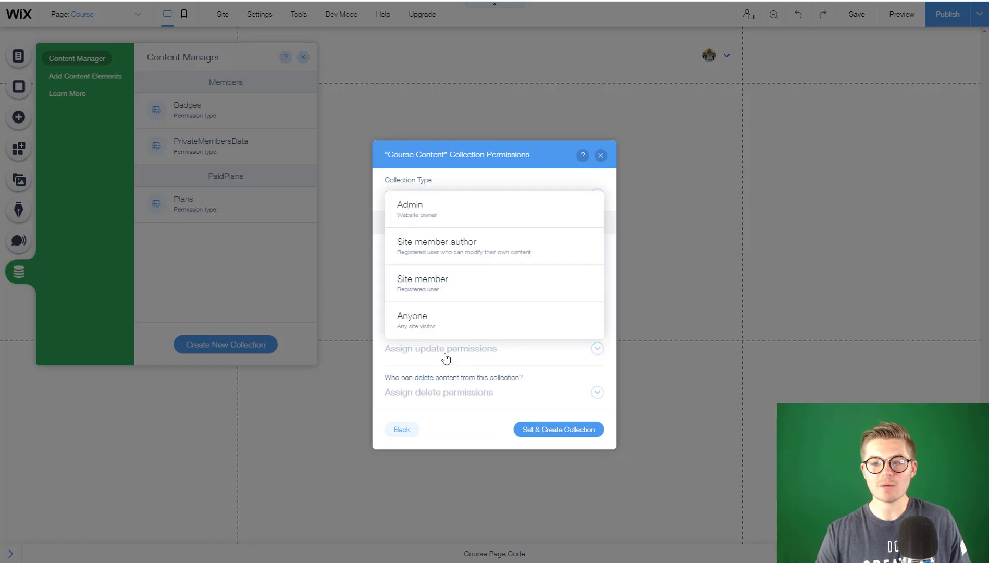
pyautogui.click(442, 218)
pyautogui.click(435, 395)
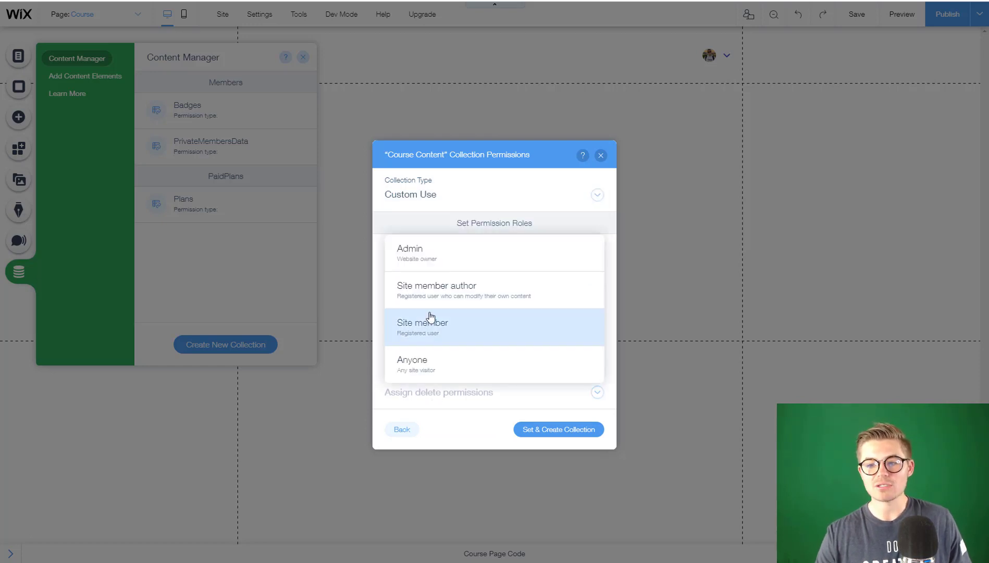
pyautogui.click(422, 260)
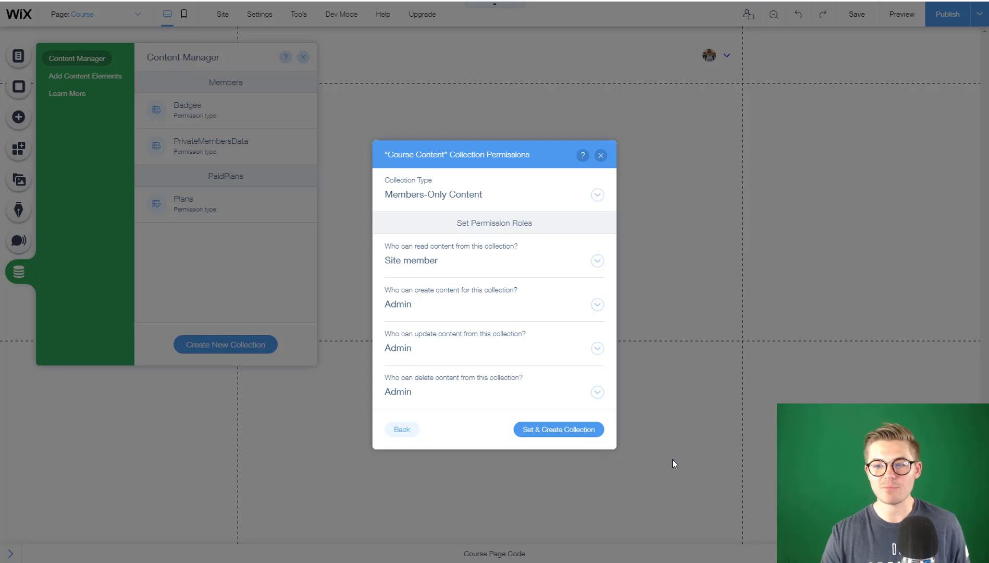
# Step: Confirm with Set & Create Collection to open the empty Course Content table
pyautogui.click(559, 430)
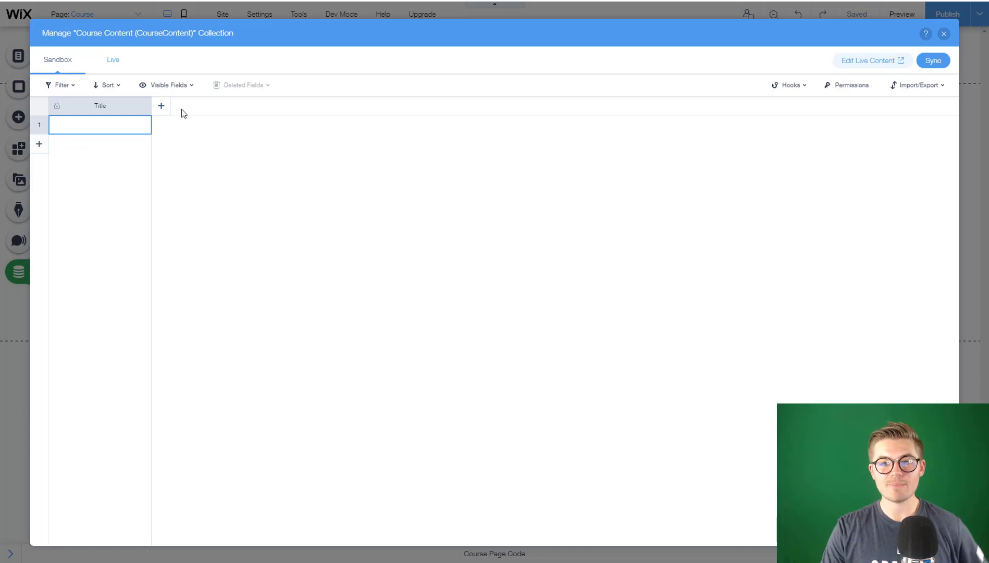
# Step: Add a 'Video Title' text field to the Course Content collection
pyautogui.click(163, 107)
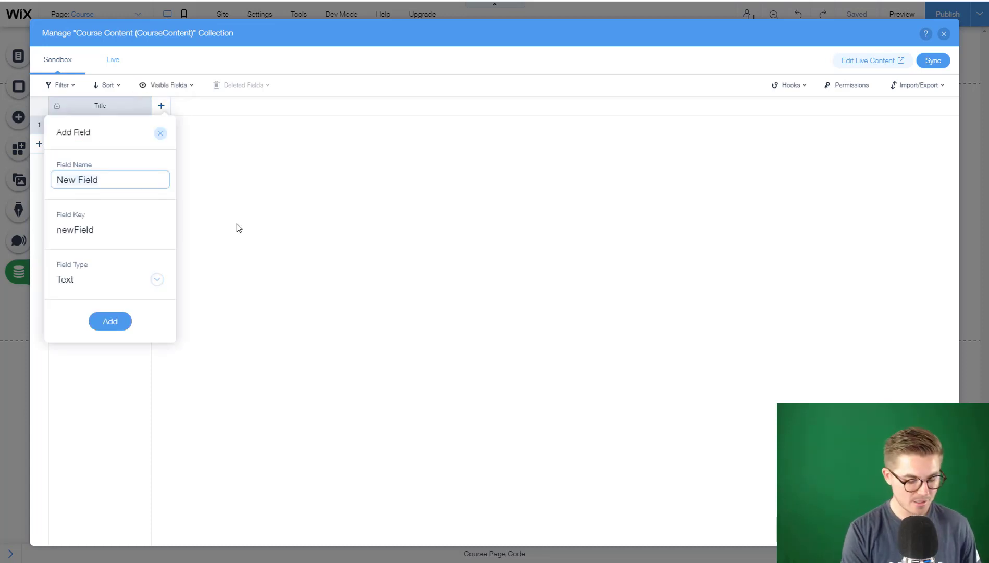
pyautogui.write('Video T')
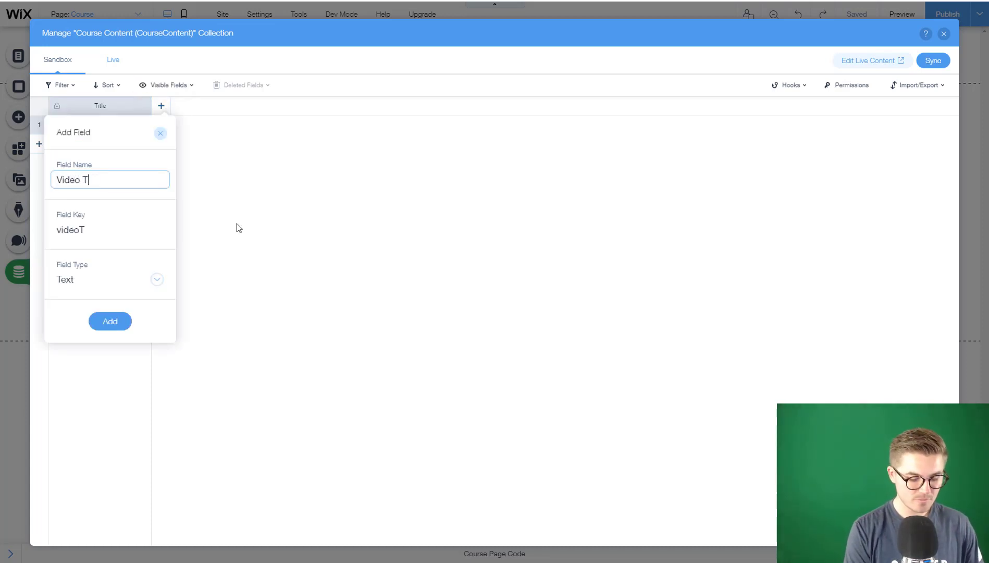
pyautogui.write('itle')
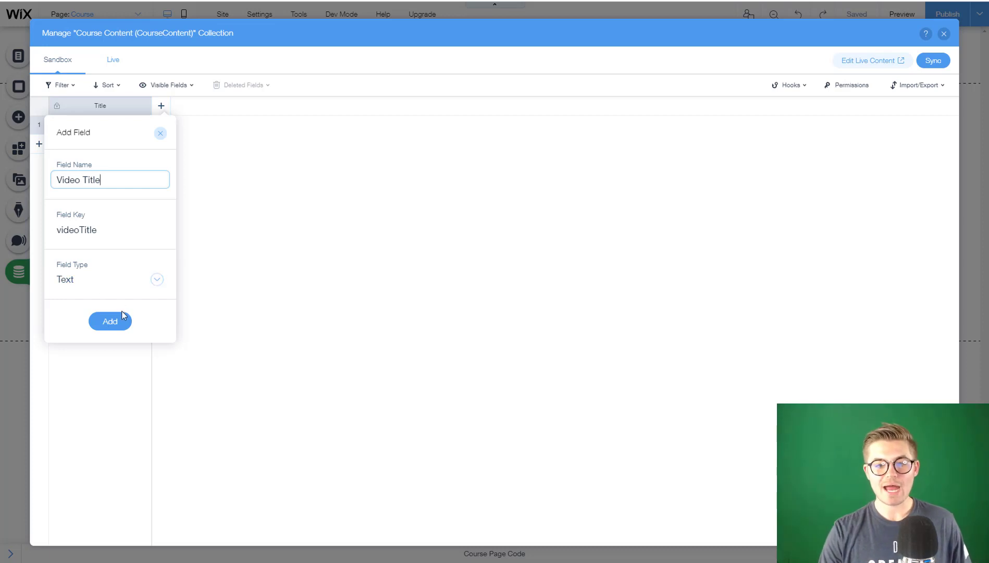
pyautogui.click(110, 321)
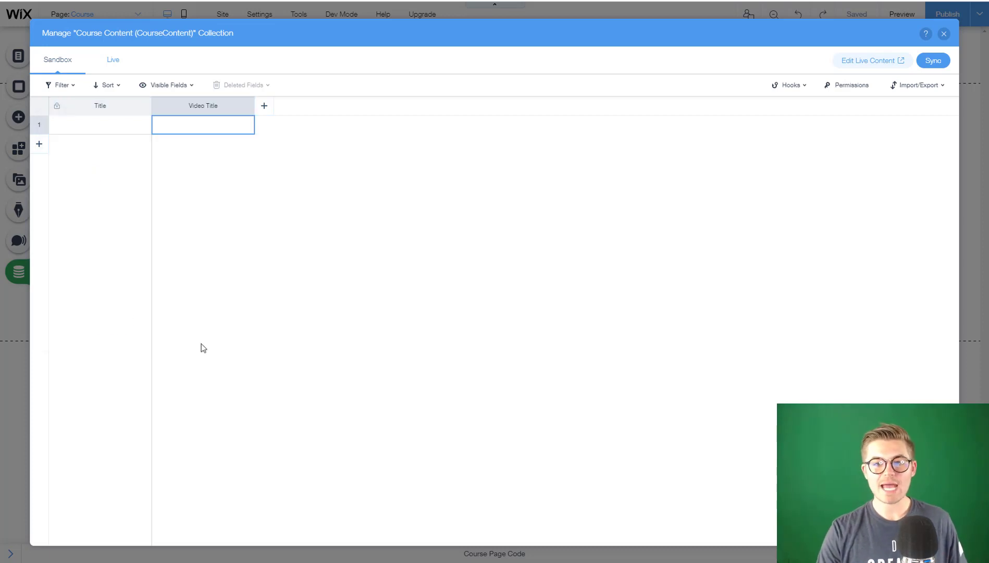
# Step: Add a 'Video' field of type URL to the collection
pyautogui.click(264, 107)
pyautogui.write('Video')
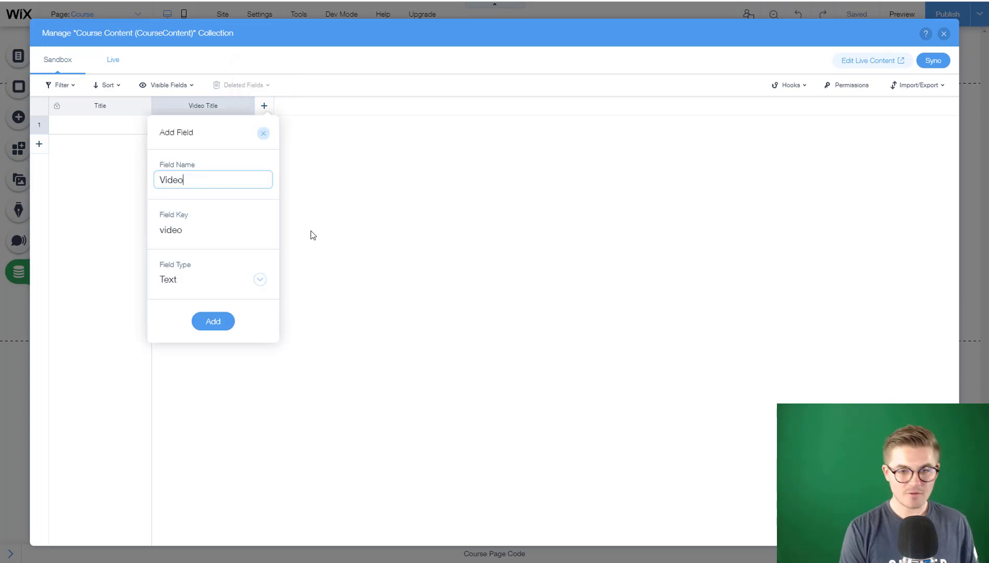
pyautogui.click(193, 283)
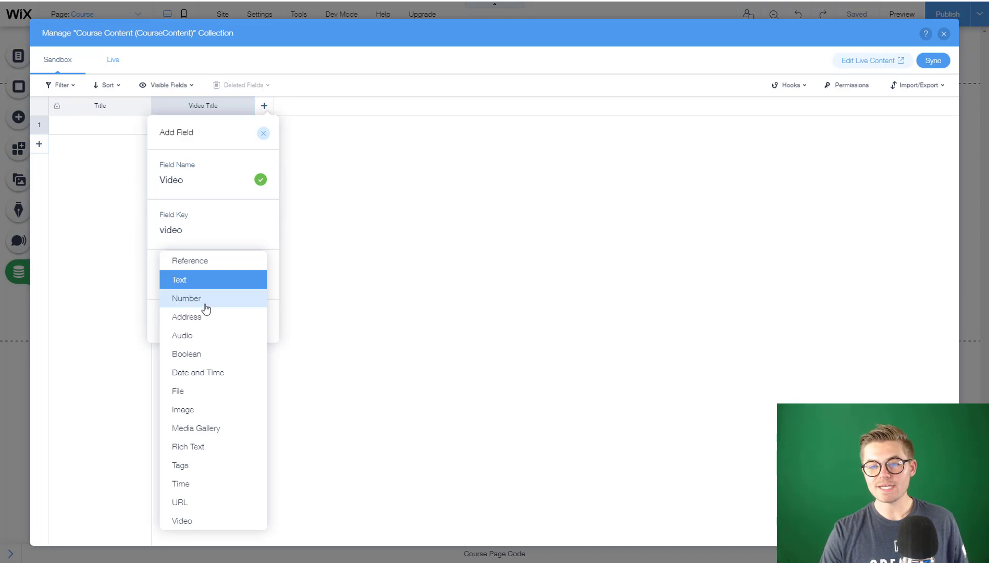
pyautogui.click(186, 523)
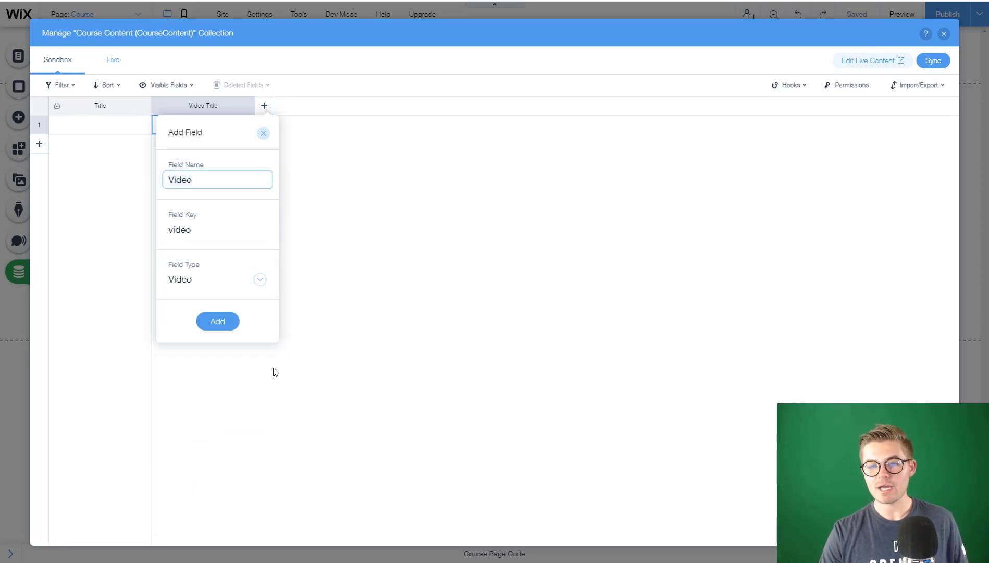
pyautogui.click(199, 277)
pyautogui.click(206, 261)
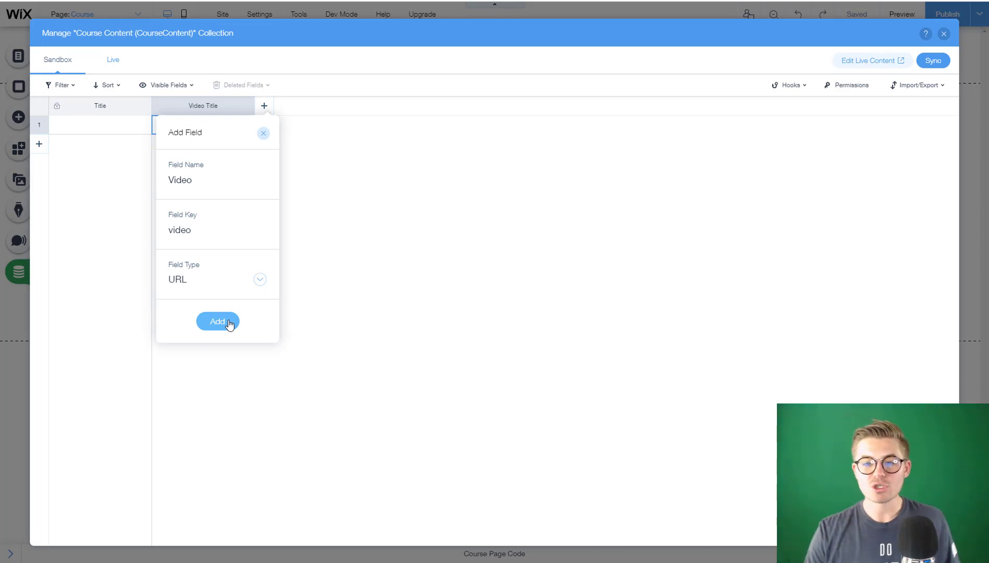
pyautogui.click(226, 324)
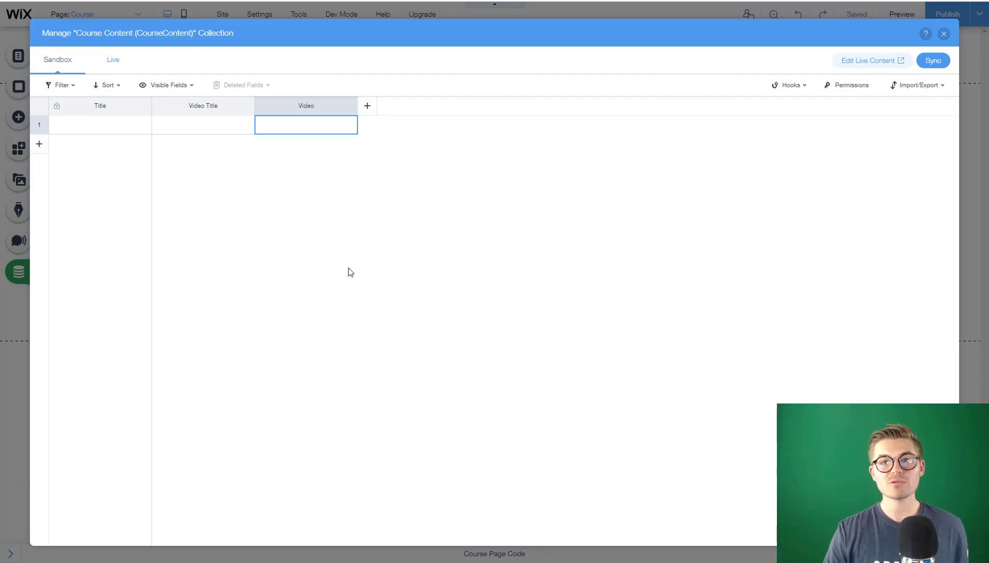
# Step: Close the Content Manager and add the three-person team repeater from Lists & Grids
pyautogui.click(944, 34)
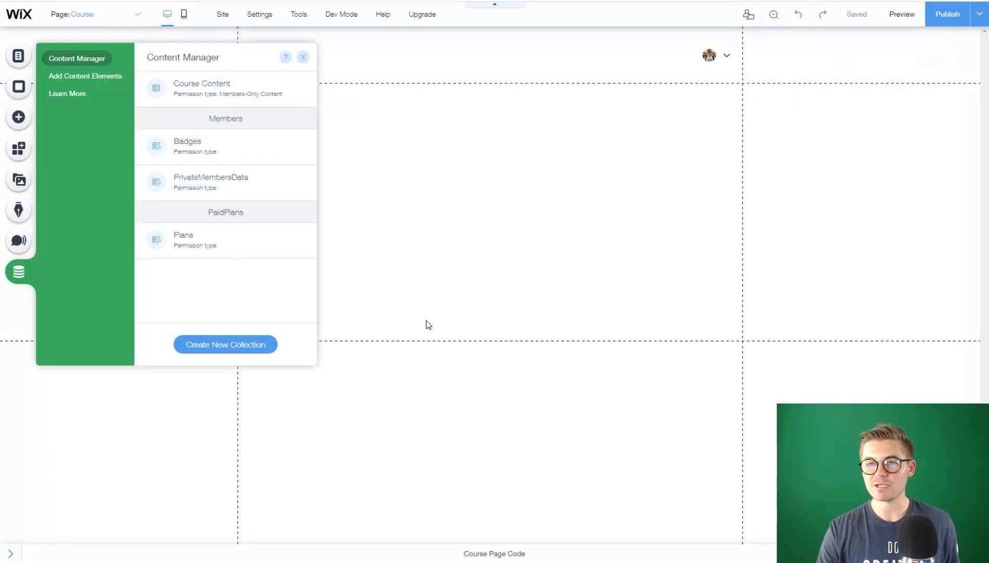
pyautogui.click(303, 58)
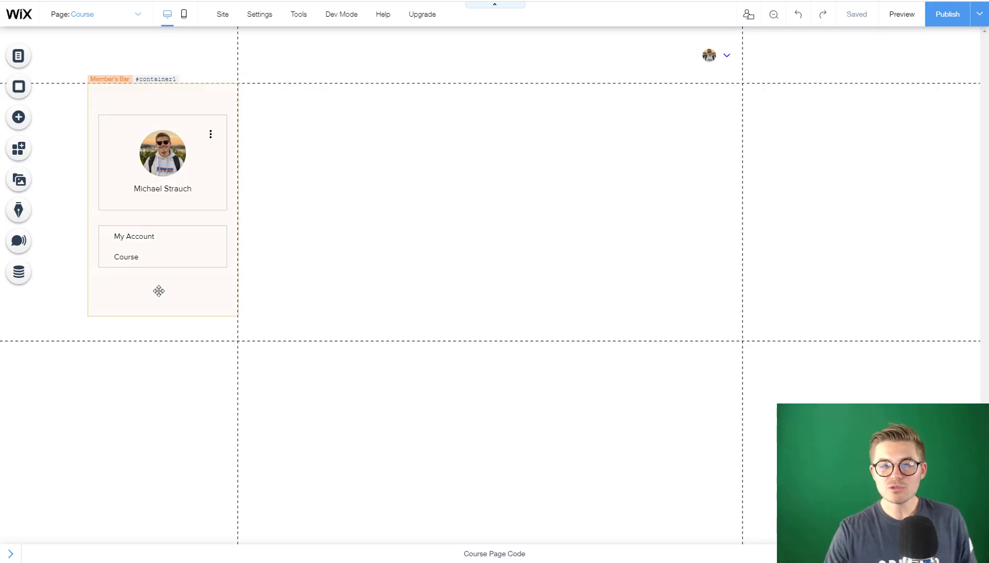
pyautogui.click(26, 124)
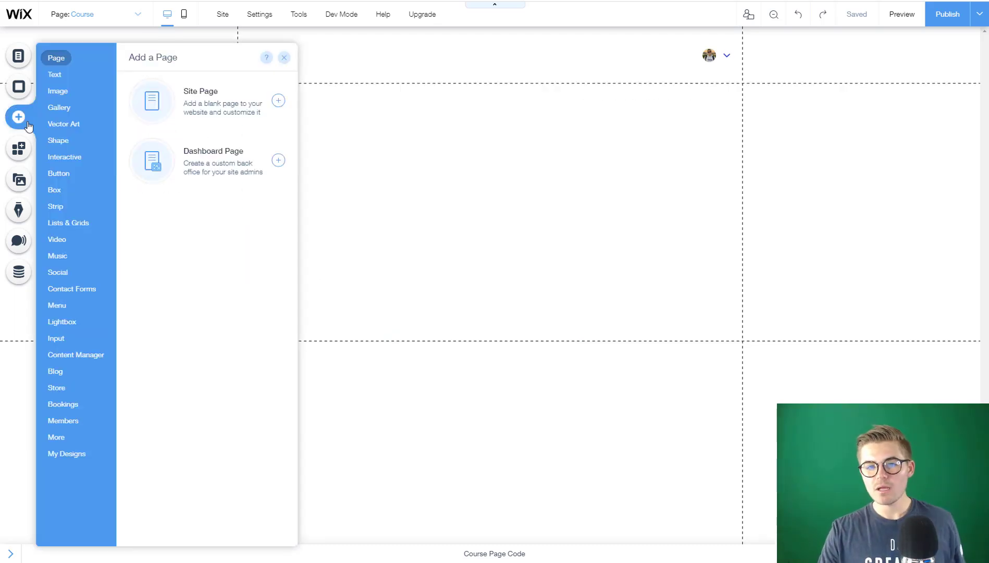
pyautogui.click(80, 223)
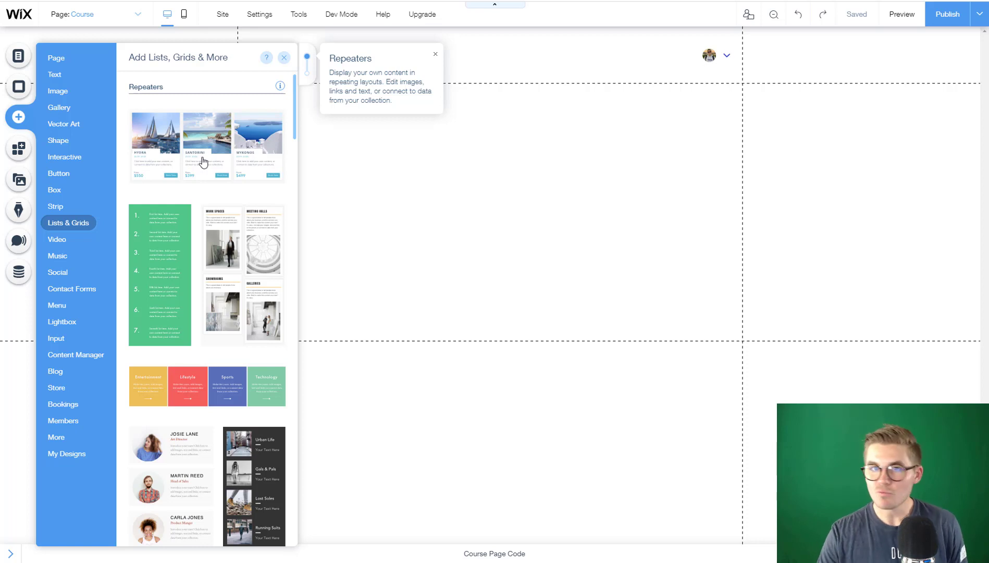
pyautogui.scroll(-5, 203, 162)
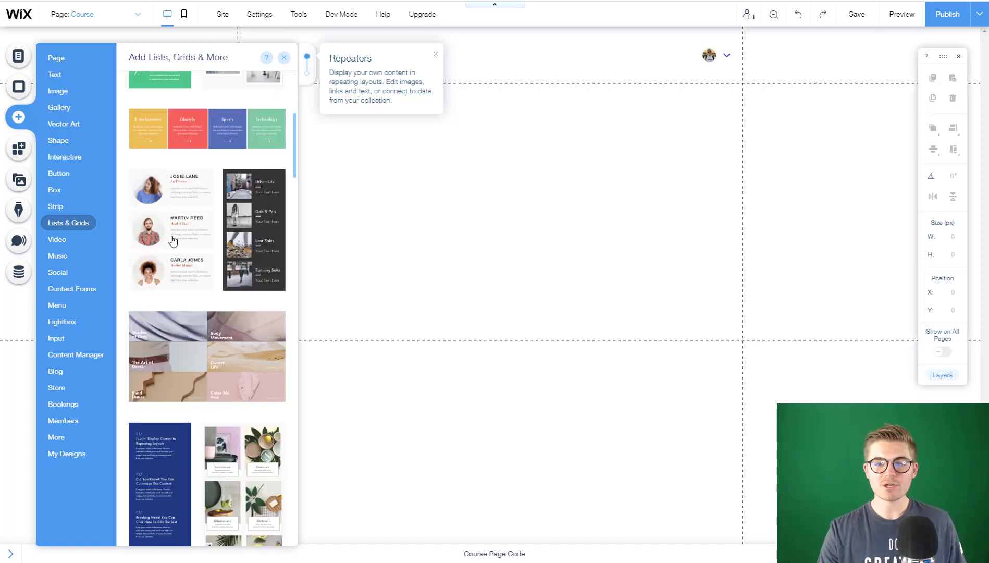
pyautogui.click(173, 241)
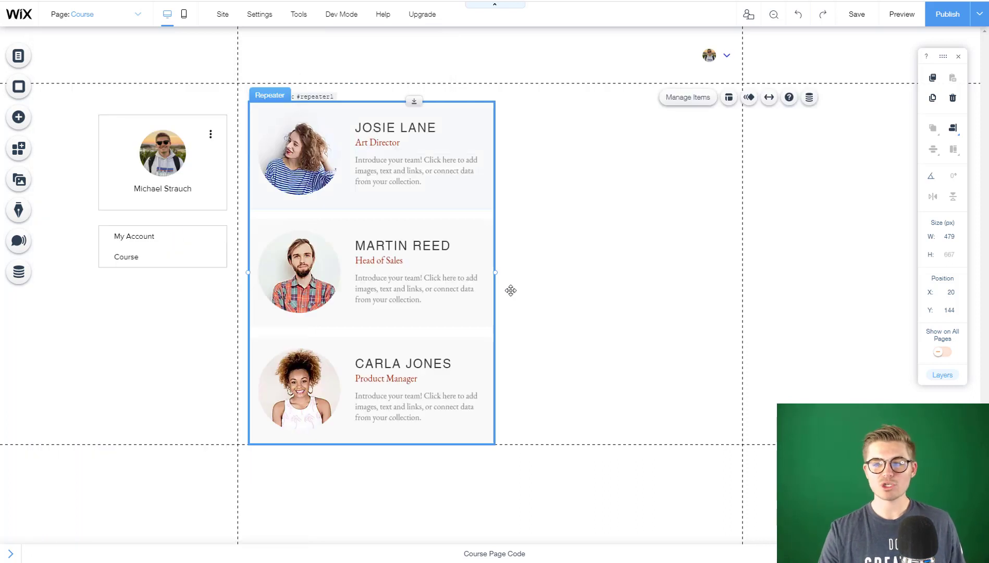
# Step: Widen the repeater and its items across the full page width
pyautogui.moveTo(495, 270); pyautogui.dragTo(743, 240)
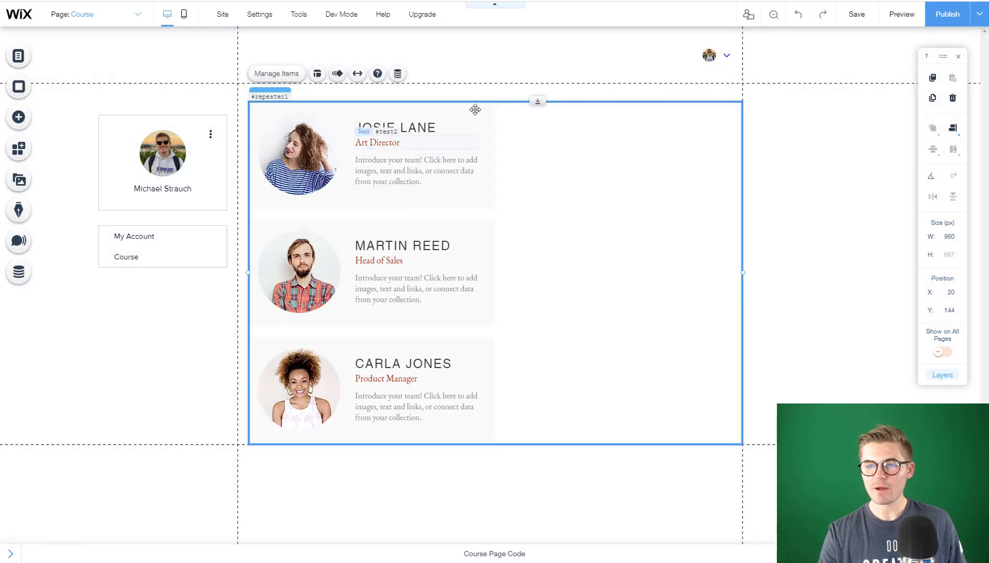
pyautogui.click(466, 143)
pyautogui.click(498, 154)
pyautogui.click(493, 155)
pyautogui.moveTo(754, 156)
pyautogui.mouseDown()
pyautogui.moveTo(725, 150)
pyautogui.moveTo(742, 148)
pyautogui.mouseUp()
# Step: Delete the photo, job title and description from every repeater item
pyautogui.click(304, 153)
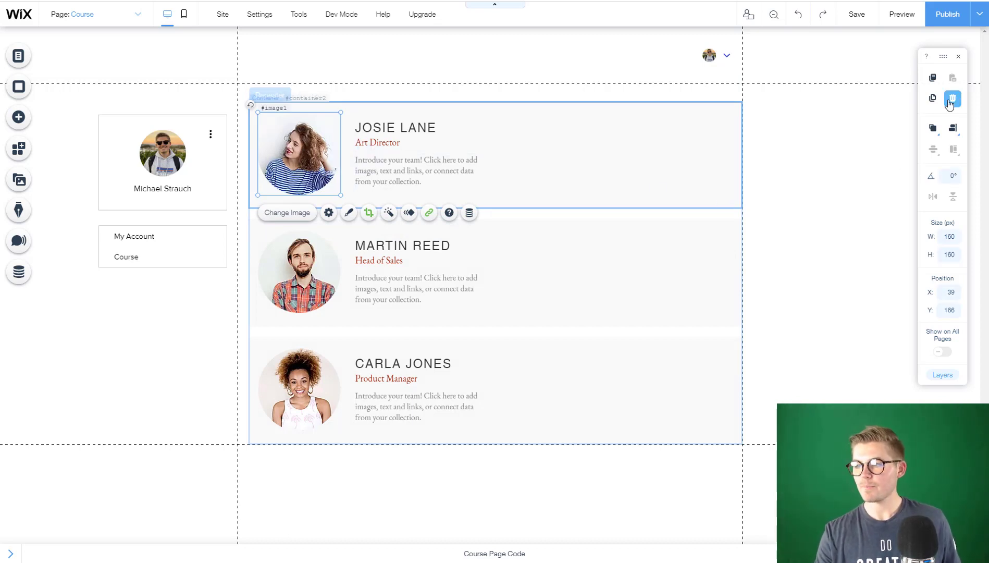
pyautogui.press('Delete')
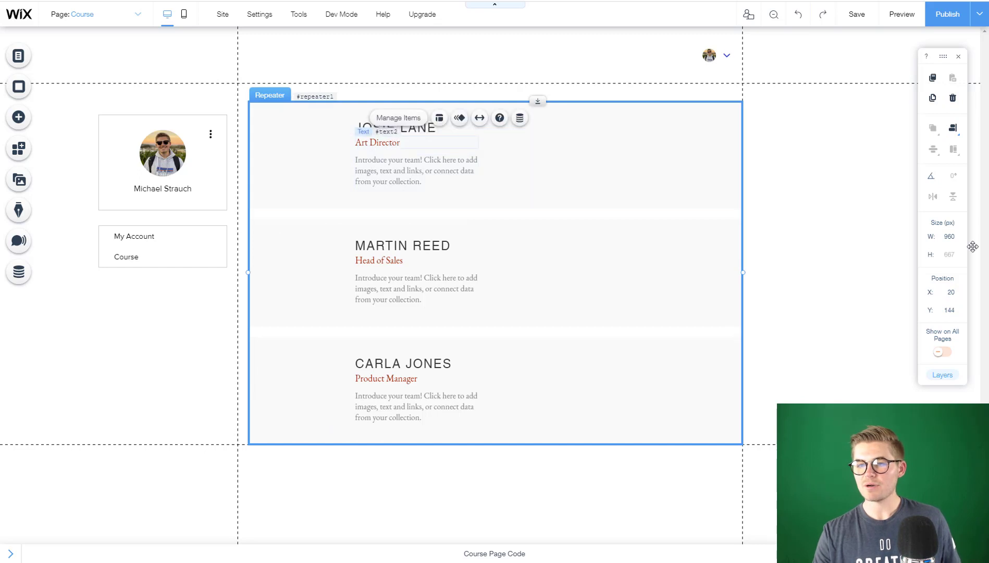
pyautogui.click(952, 97)
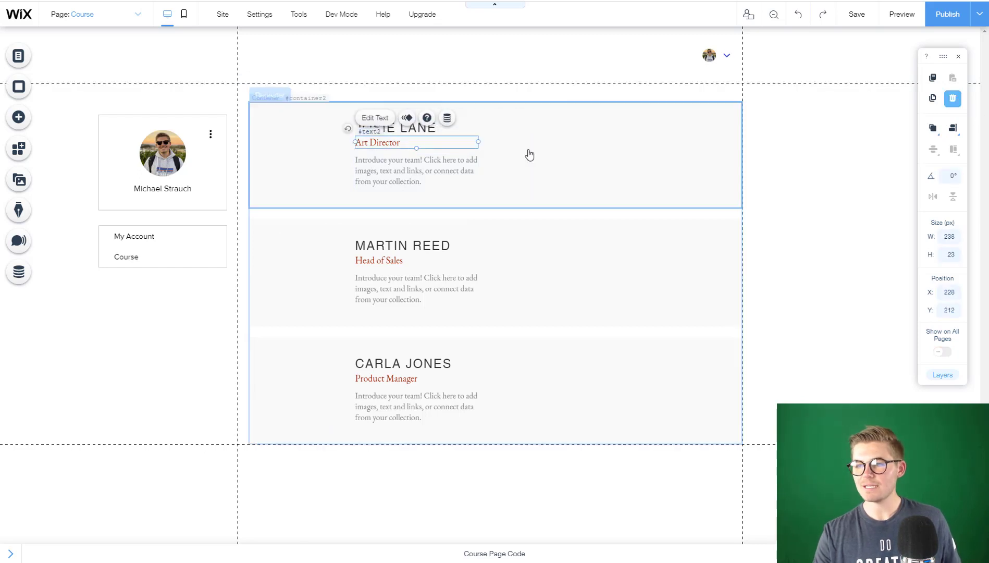
pyautogui.click(409, 167)
pyautogui.click(953, 97)
# Step: Move the name to the item's top-left at 400 width and stretch items to 483 px tall
pyautogui.moveTo(367, 124); pyautogui.dragTo(331, 121)
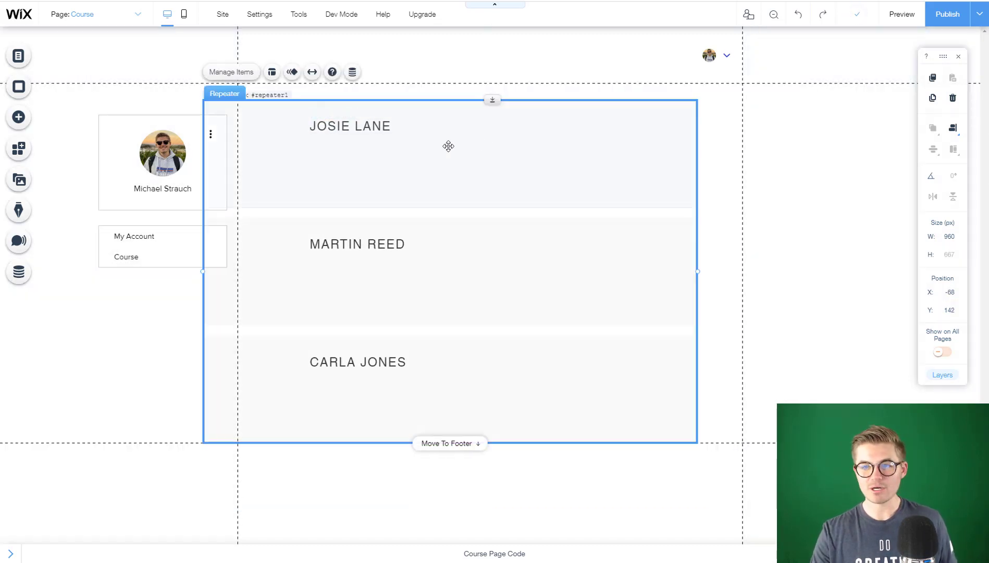
pyautogui.moveTo(603, 134)
pyautogui.mouseDown()
pyautogui.moveTo(623, 134)
pyautogui.moveTo(594, 134)
pyautogui.mouseUp()
pyautogui.click(406, 129)
pyautogui.moveTo(377, 124); pyautogui.dragTo(295, 119)
pyautogui.moveTo(413, 118); pyautogui.dragTo(459, 118)
pyautogui.click(485, 201)
pyautogui.moveTo(489, 206); pyautogui.dragTo(493, 346)
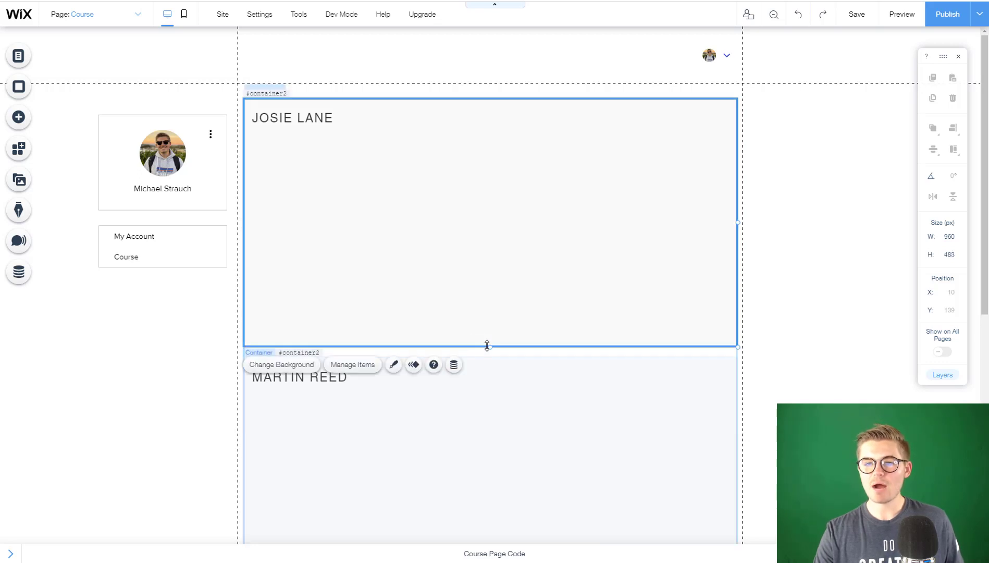
# Step: Add a Video Upload player under the name, enlarged to 583 × 328 px
pyautogui.click(24, 120)
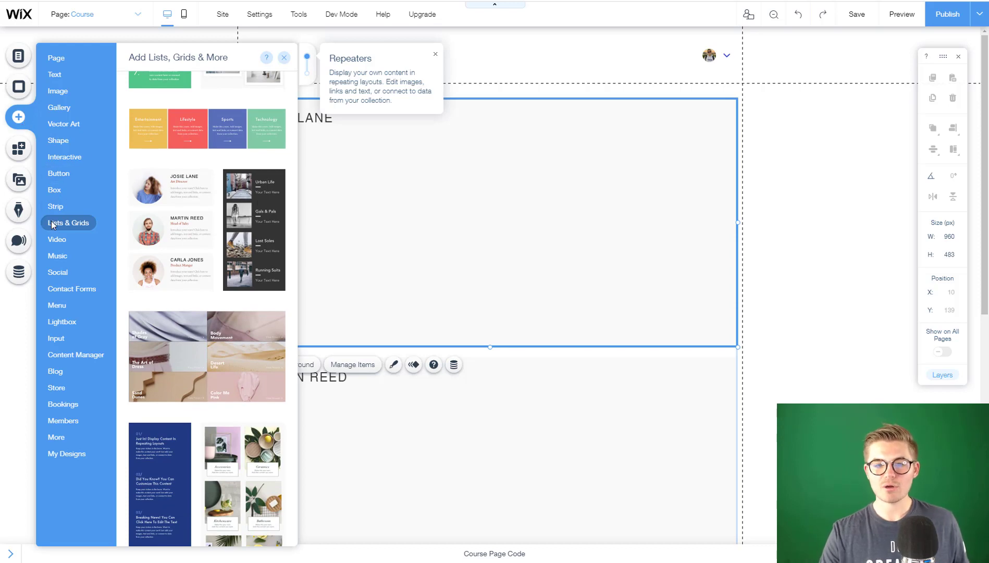
pyautogui.click(57, 240)
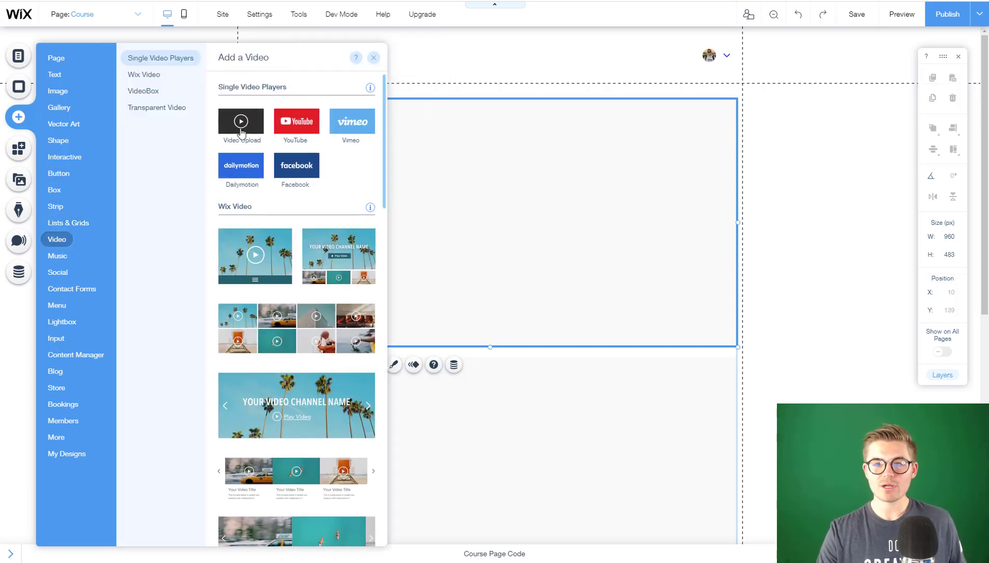
pyautogui.click(246, 127)
pyautogui.moveTo(474, 273); pyautogui.dragTo(449, 221)
pyautogui.moveTo(588, 299); pyautogui.dragTo(644, 329)
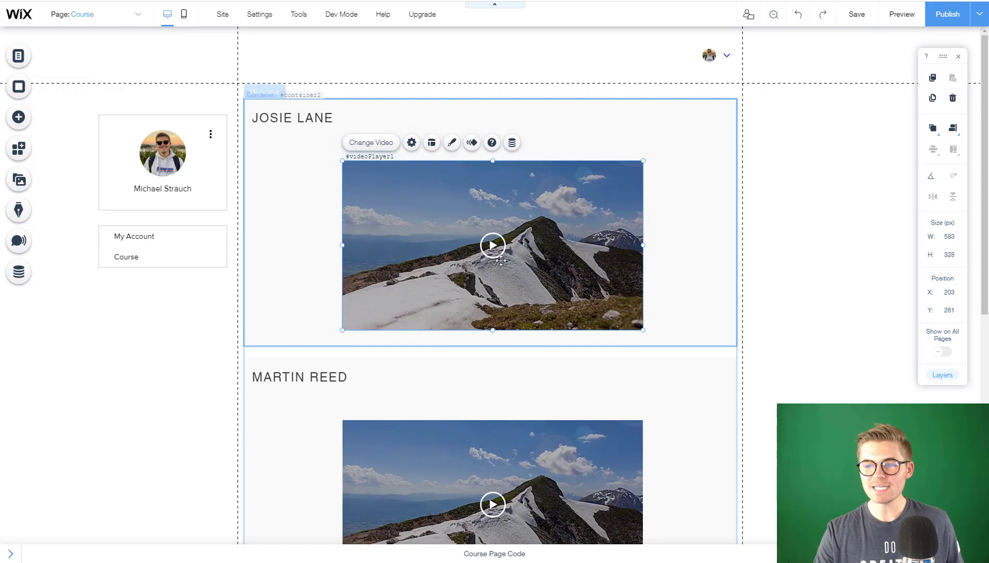
pyautogui.moveTo(501, 260); pyautogui.dragTo(499, 257)
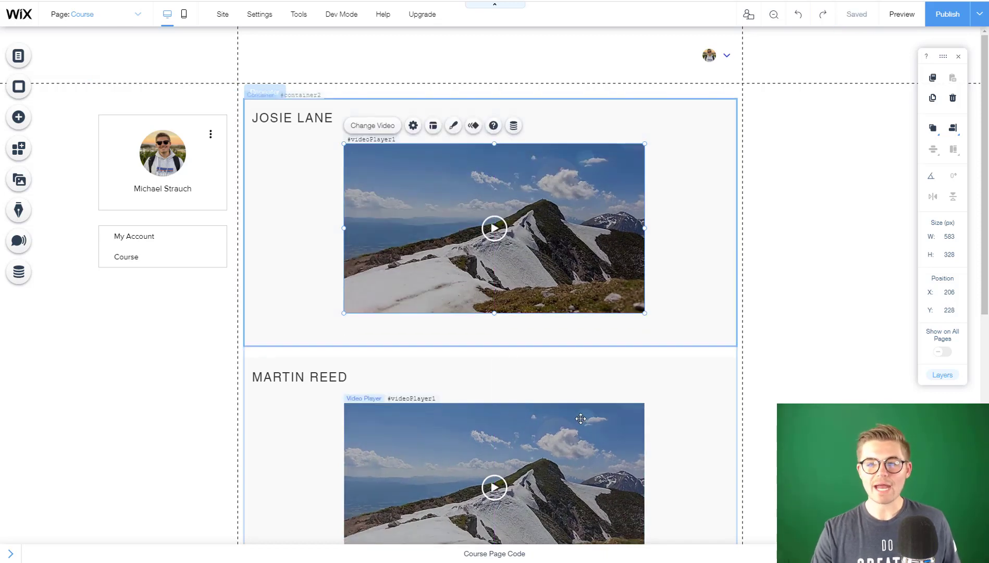
pyautogui.scroll(-3, 584, 395)
pyautogui.scroll(-3, 583, 395)
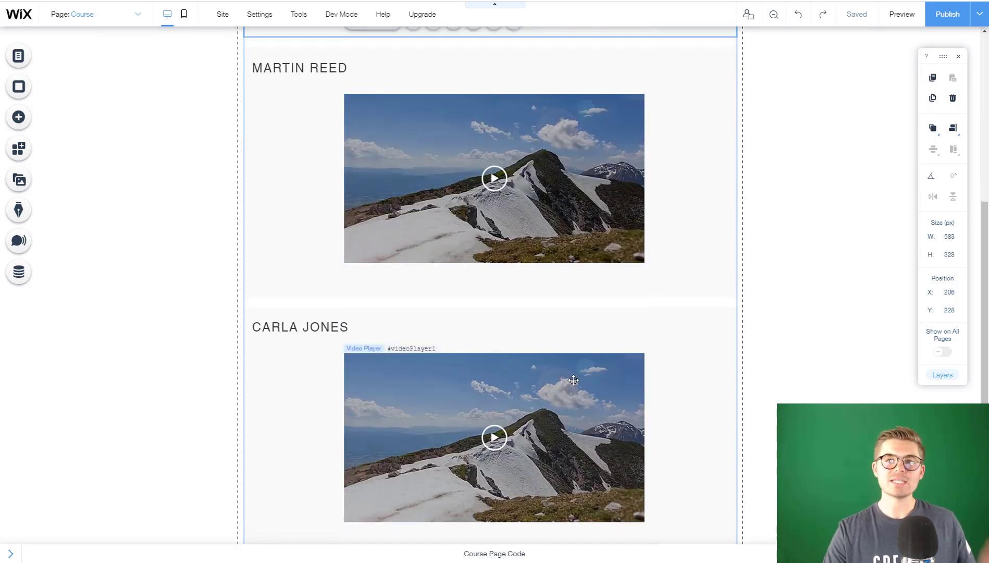
pyautogui.scroll(6, 574, 380)
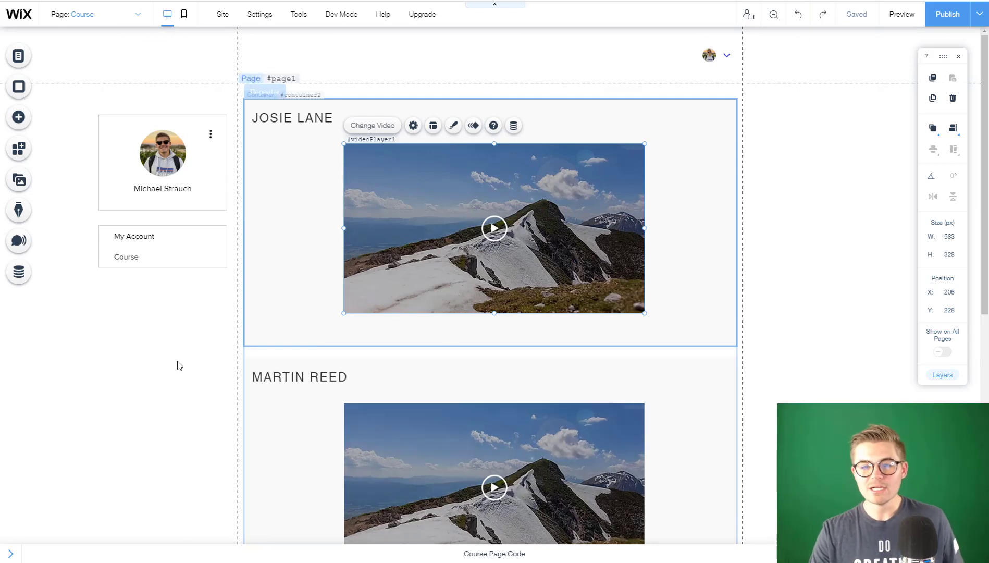
pyautogui.click(204, 356)
pyautogui.click(285, 117)
pyautogui.click(286, 116)
pyautogui.click(513, 234)
pyautogui.click(365, 119)
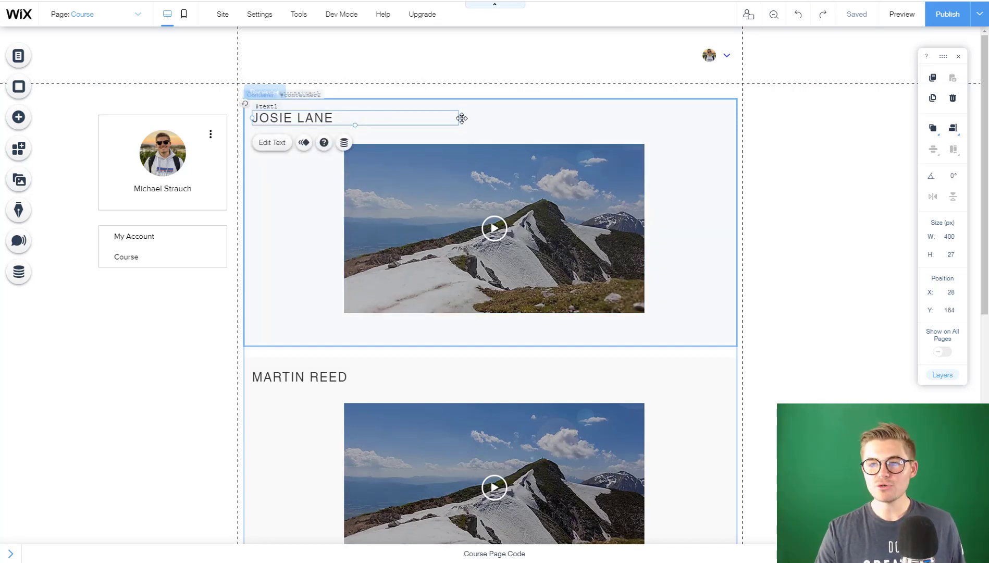
pyautogui.moveTo(504, 123); pyautogui.dragTo(721, 117)
pyautogui.click(527, 224)
pyautogui.click(310, 117)
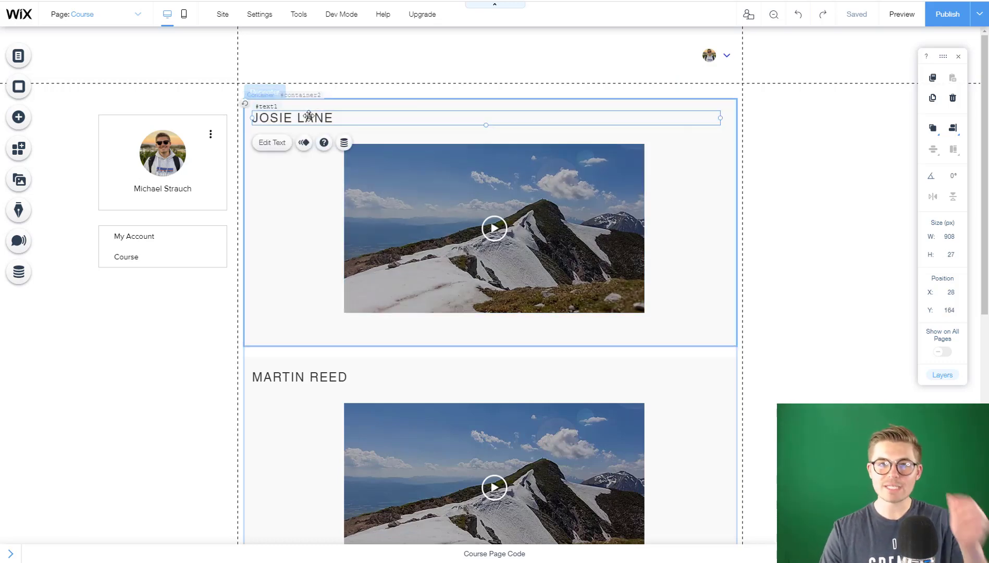
# Step: Add a dataset element to the page and move it into the left margin
pyautogui.click(18, 276)
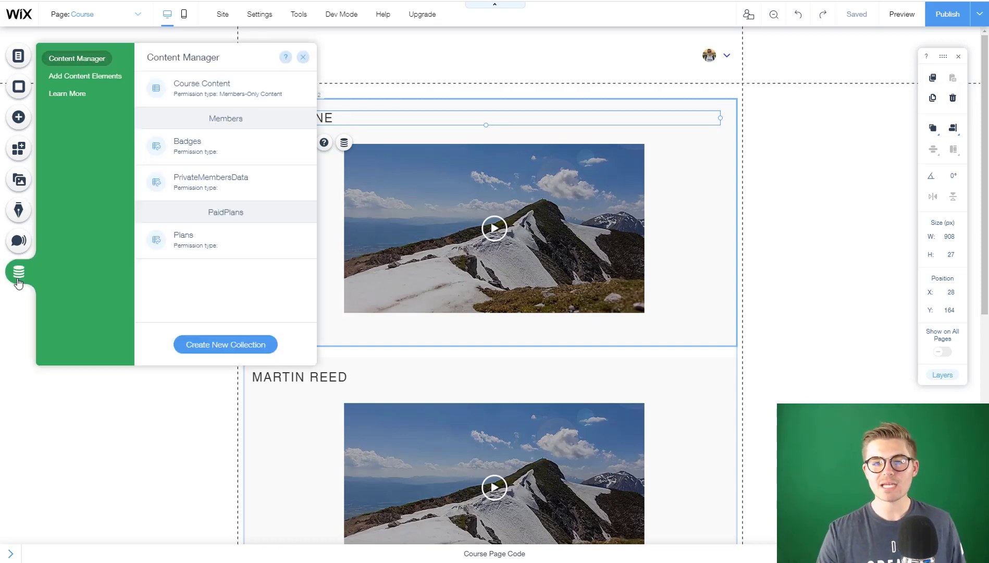
pyautogui.click(85, 76)
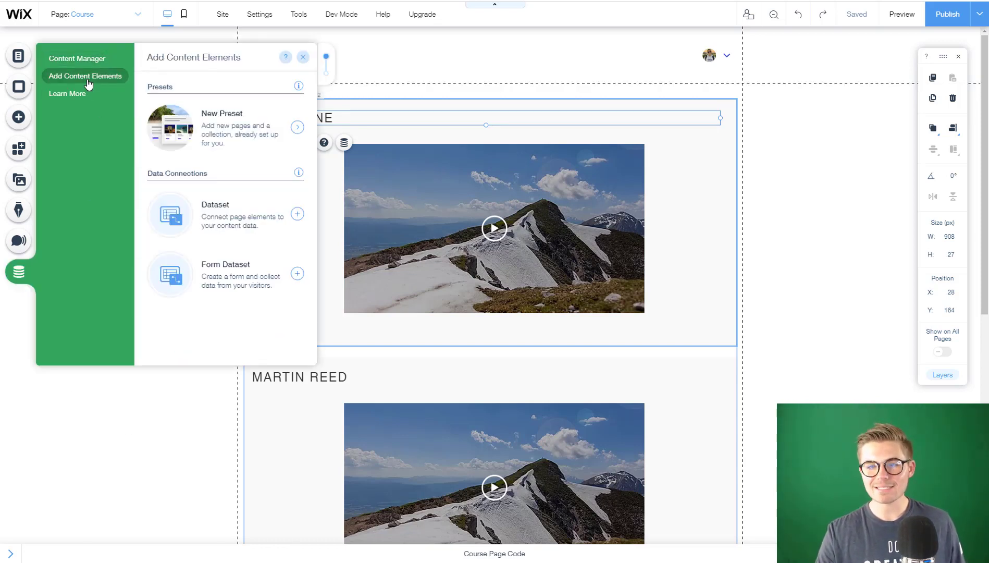
pyautogui.click(230, 216)
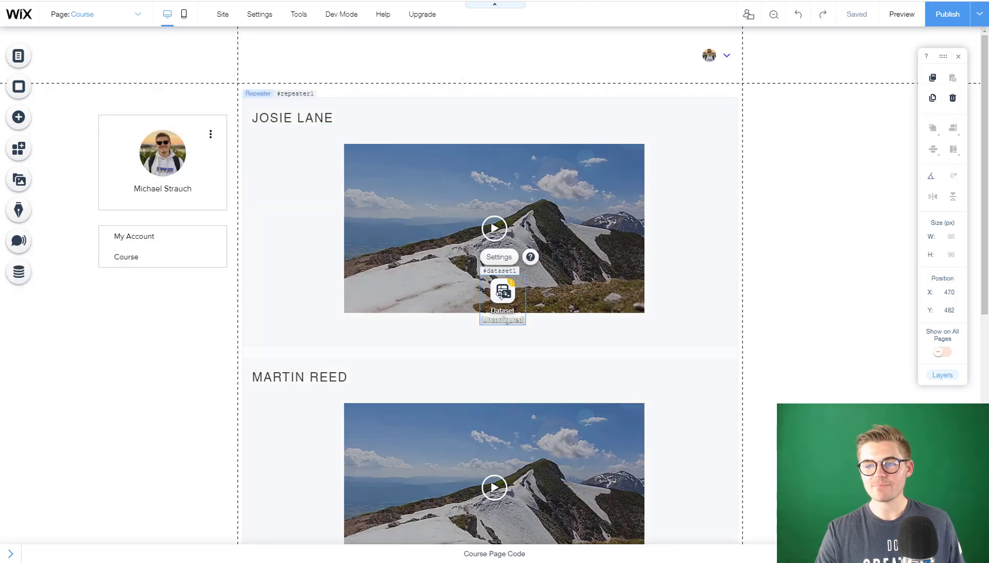
pyautogui.moveTo(488, 271); pyautogui.dragTo(186, 334)
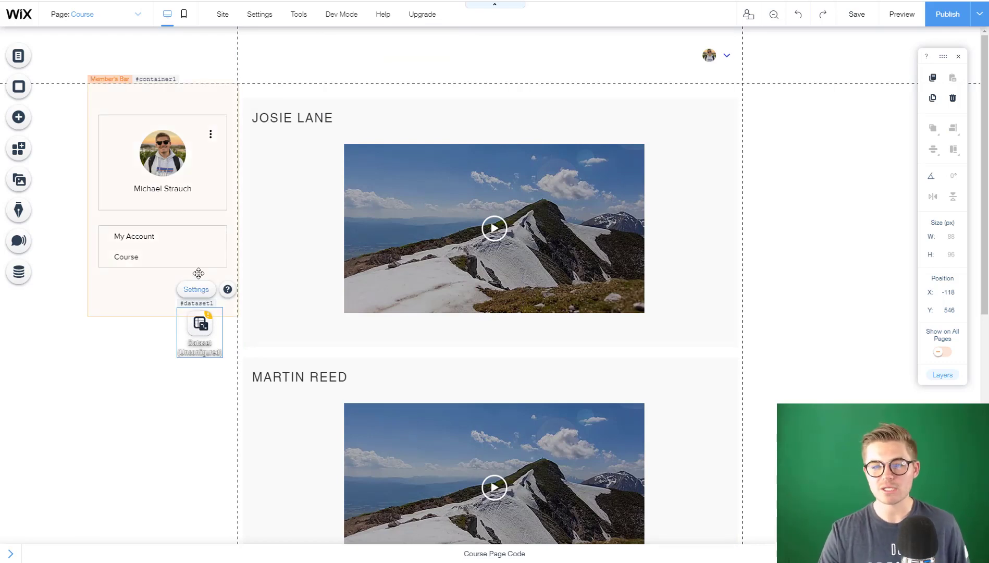
# Step: Point the dataset at the Course Content collection and set it to display 10 items
pyautogui.click(196, 289)
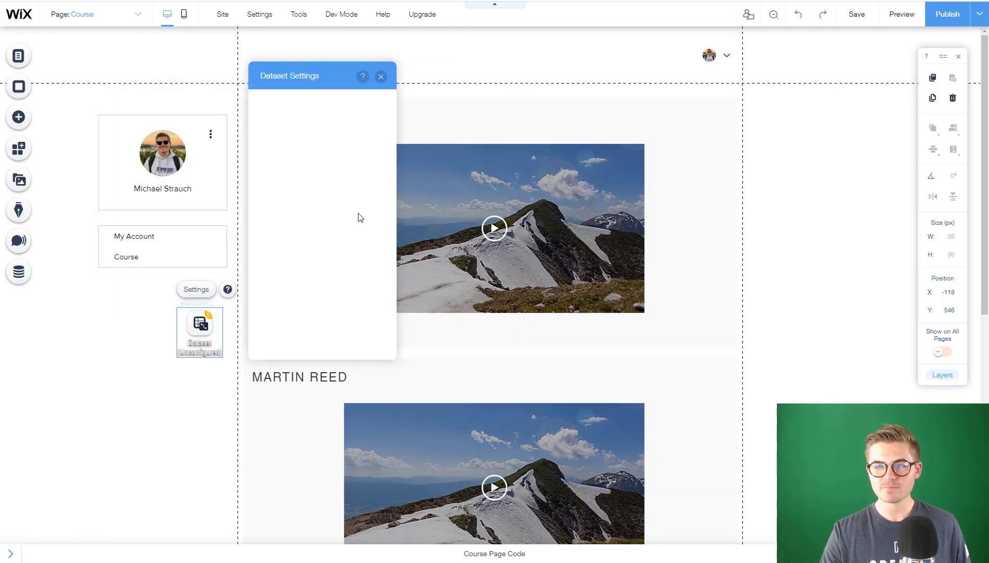
pyautogui.click(311, 123)
pyautogui.click(320, 134)
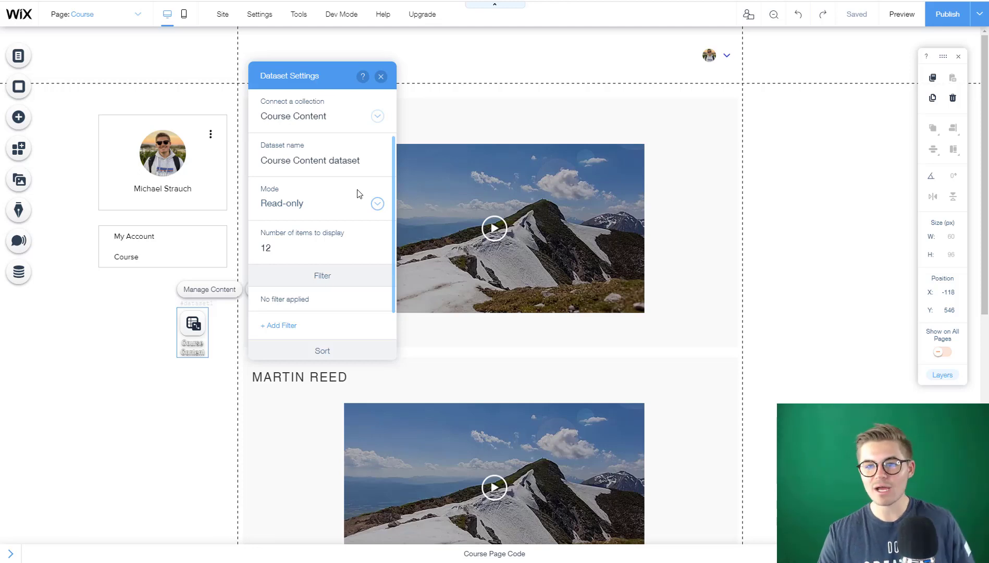
pyautogui.click(306, 247)
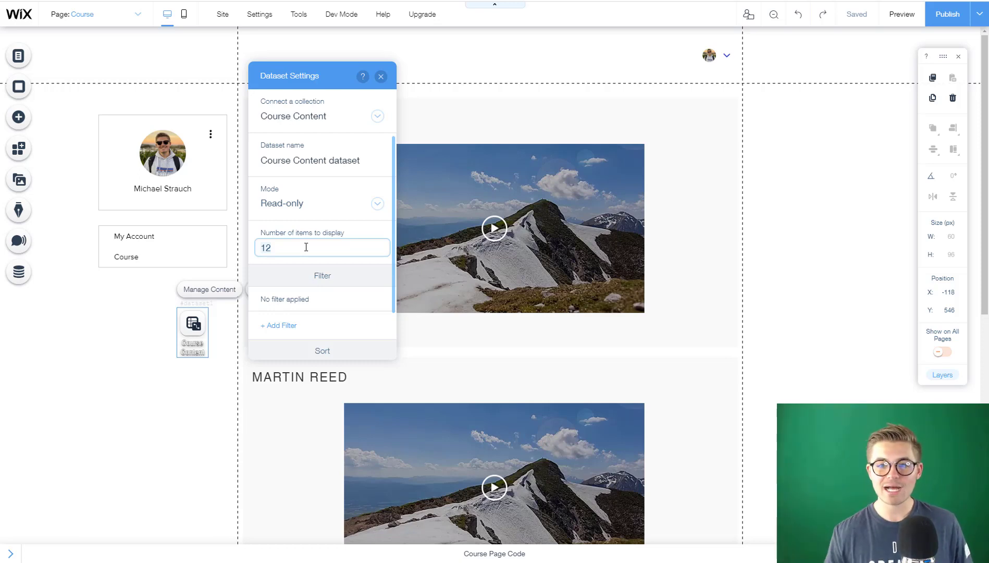
pyautogui.press('BackSpace')
pyautogui.write('0')
pyautogui.press('Return')
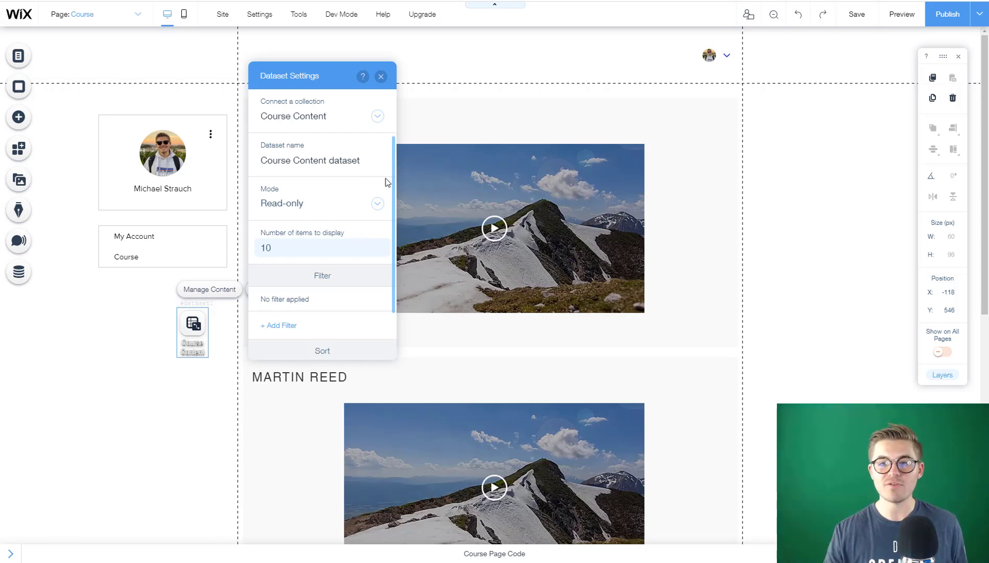
pyautogui.click(307, 246)
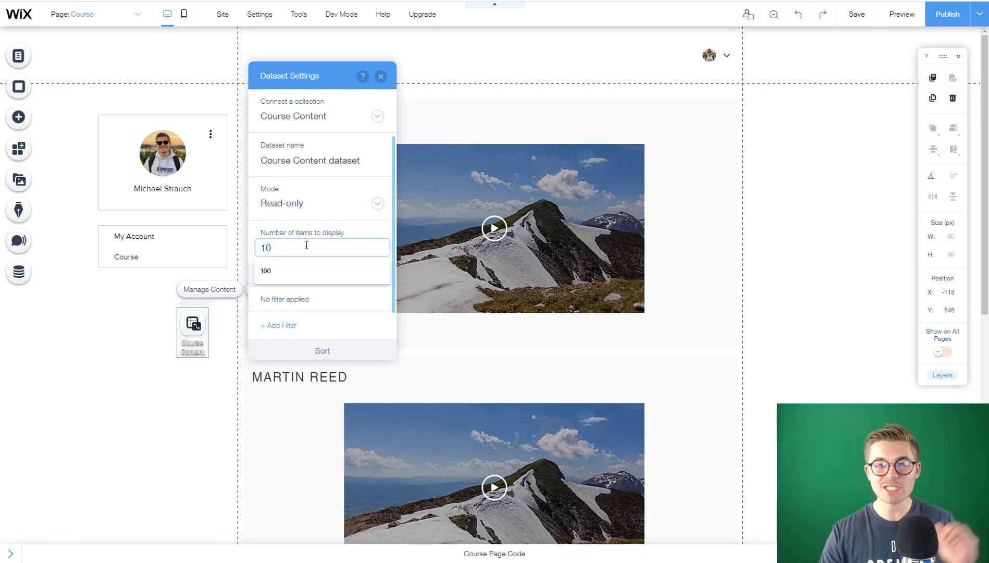
pyautogui.click(367, 236)
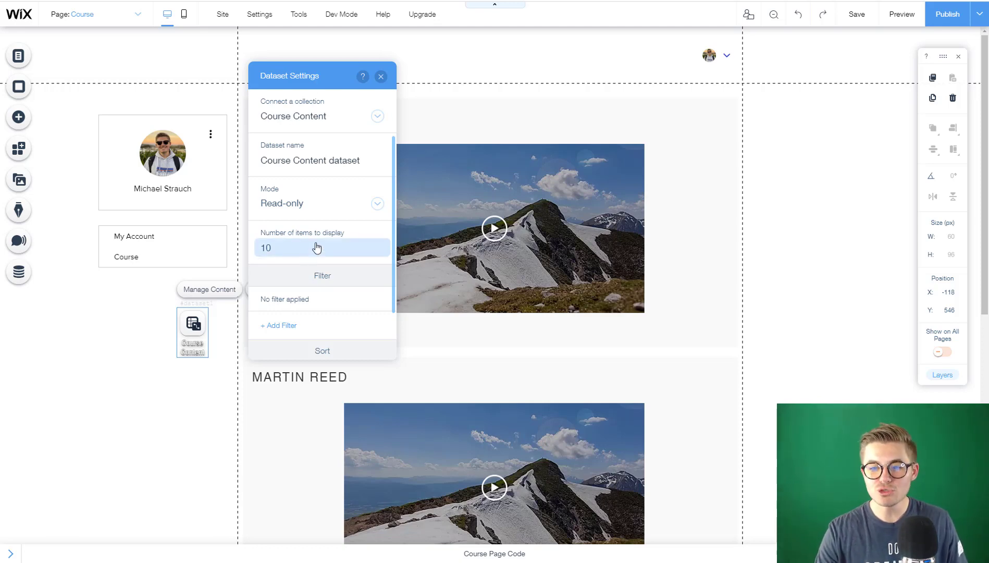
pyautogui.click(381, 76)
pyautogui.click(296, 115)
pyautogui.click(296, 116)
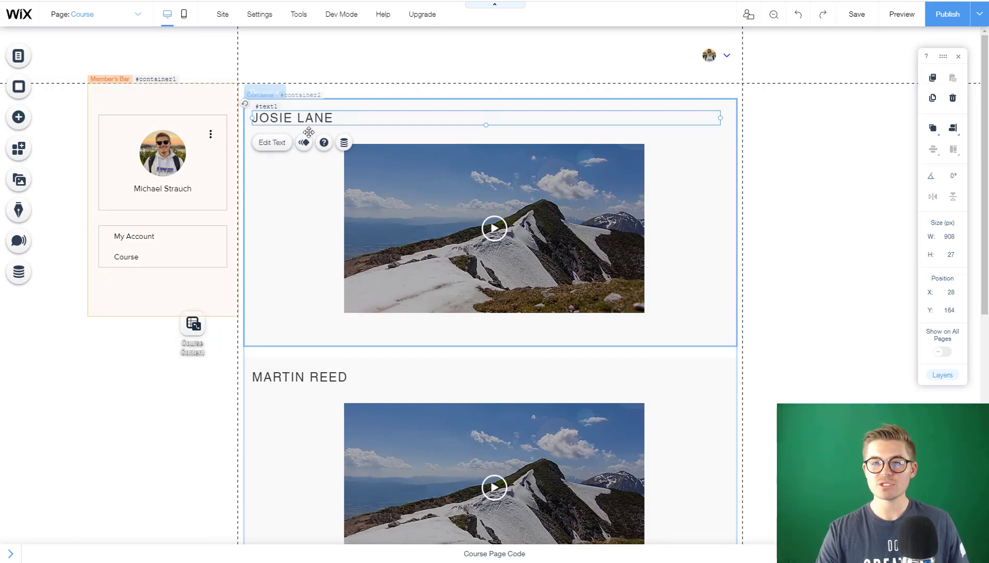
# Step: Bind the JOSIE LANE title text to the Course Content dataset's Video Title field
pyautogui.click(345, 144)
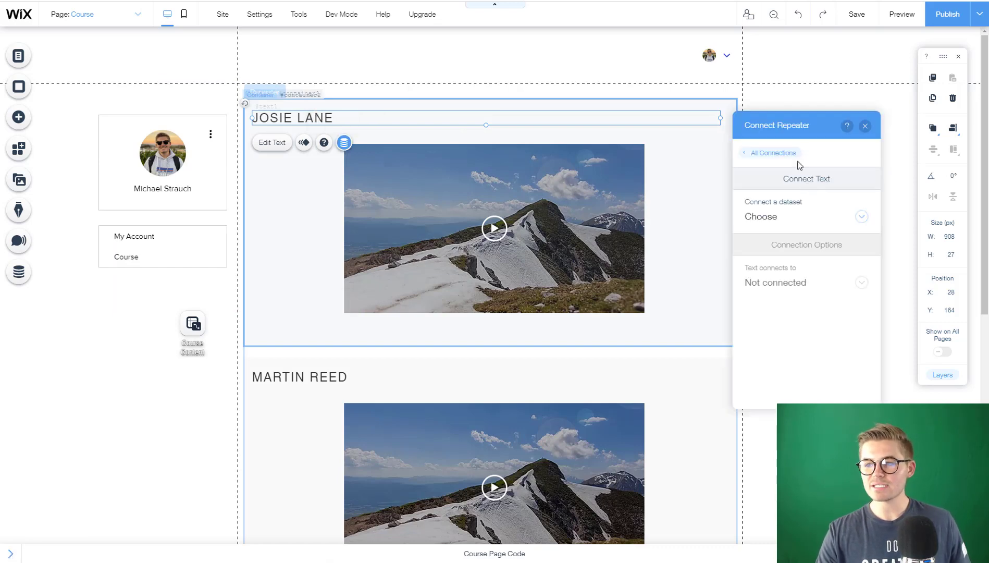
pyautogui.click(787, 217)
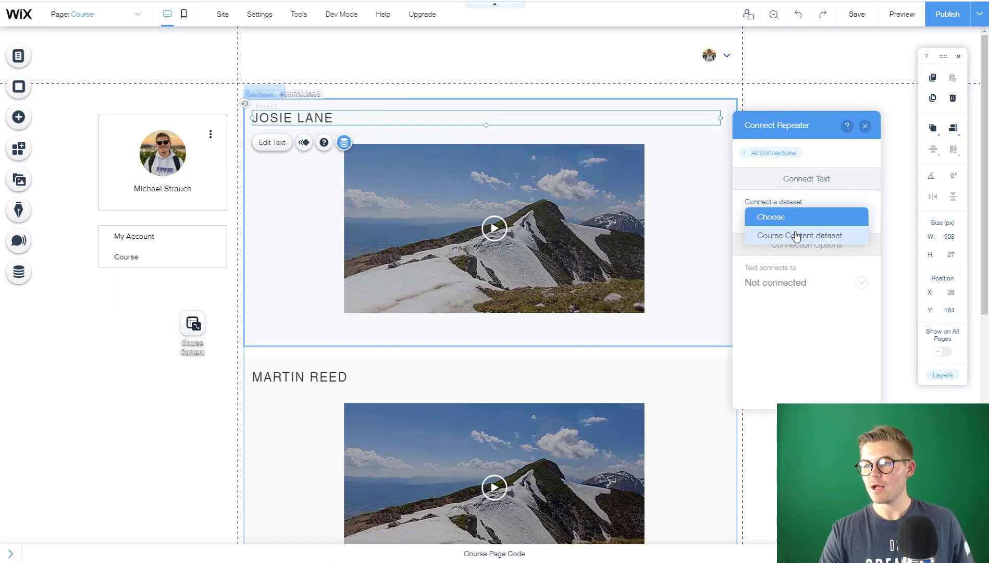
pyautogui.click(795, 235)
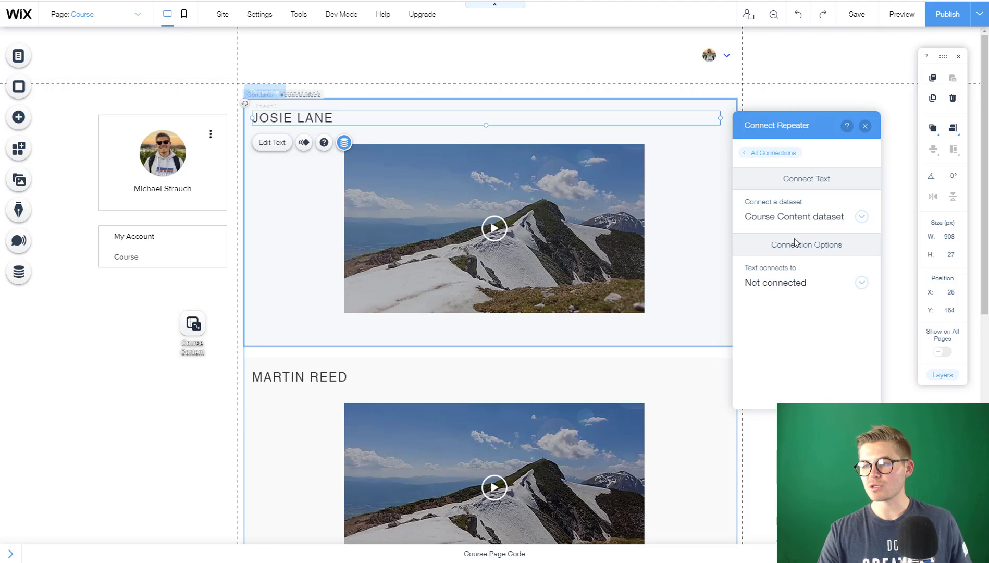
pyautogui.click(792, 285)
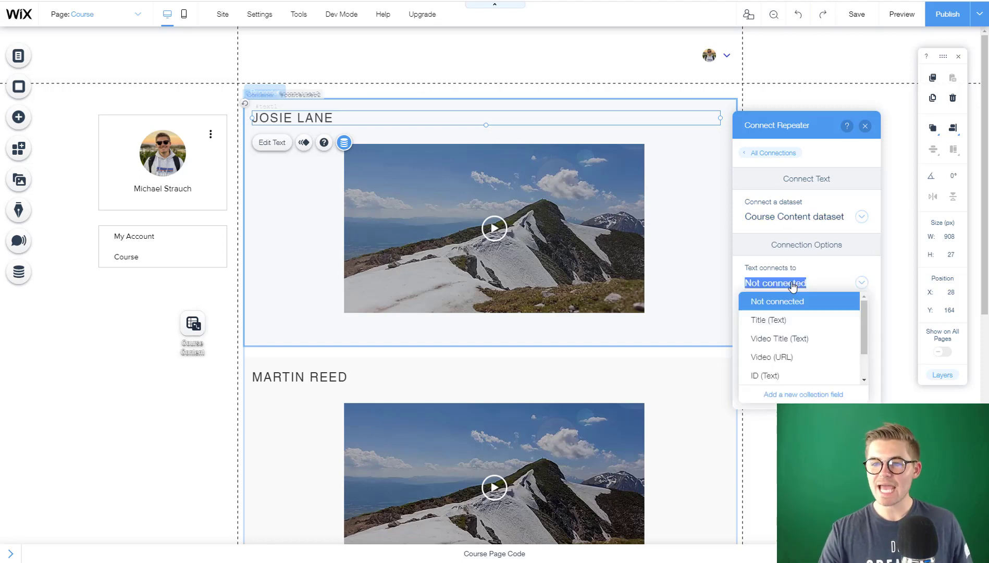
pyautogui.click(786, 340)
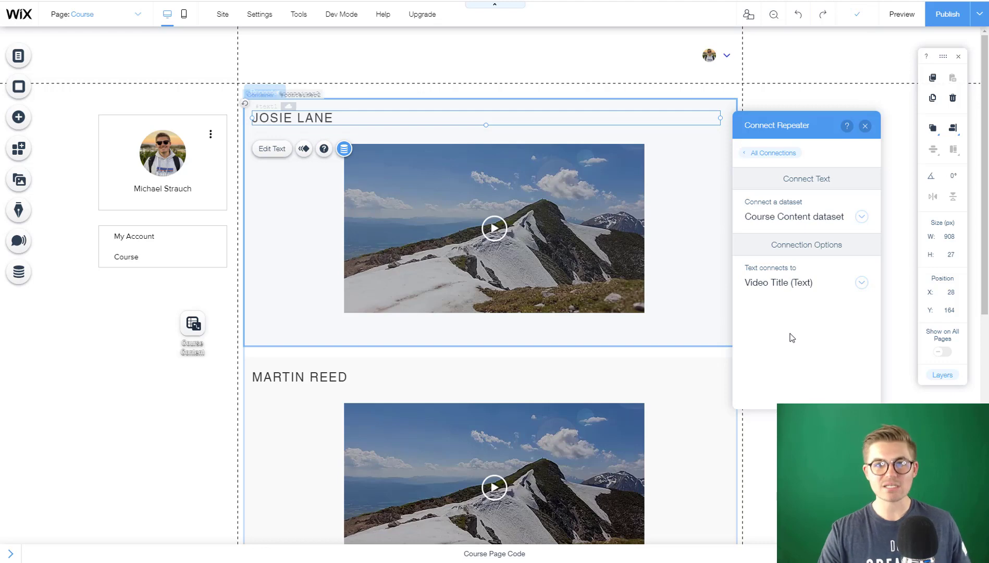
pyautogui.click(865, 126)
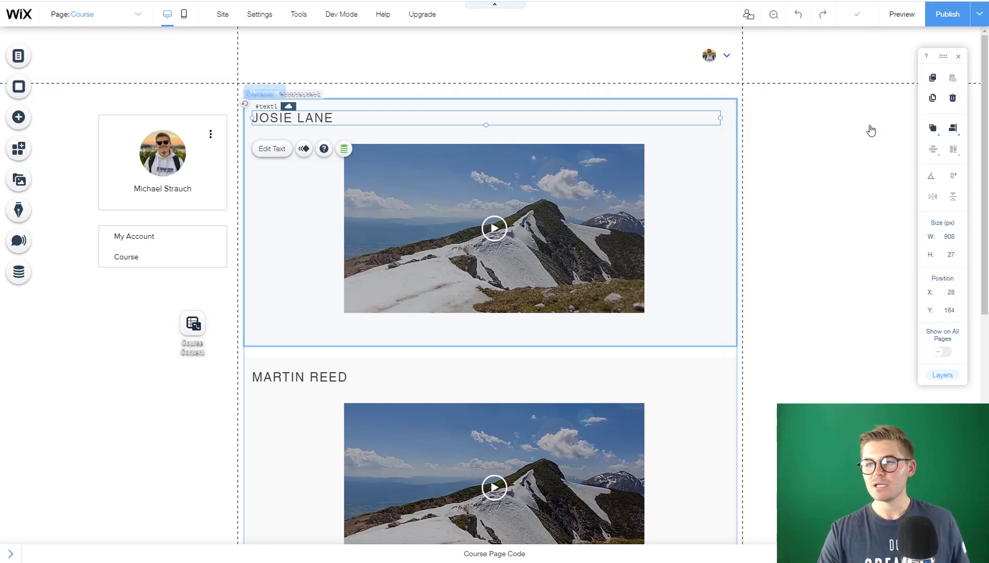
pyautogui.click(536, 218)
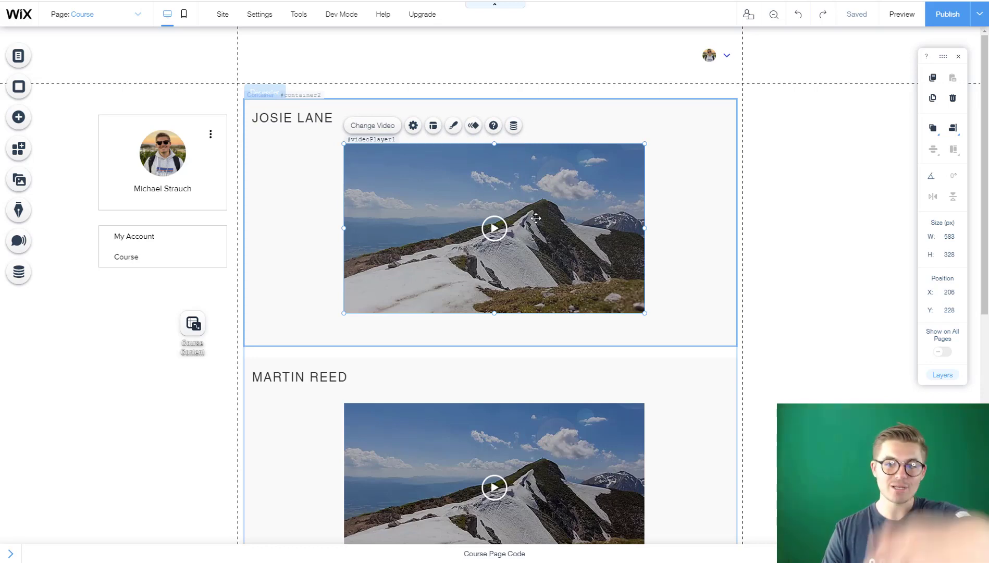
# Step: Connect the repeater video player's source to the Course Content Video (URL) field
pyautogui.click(515, 126)
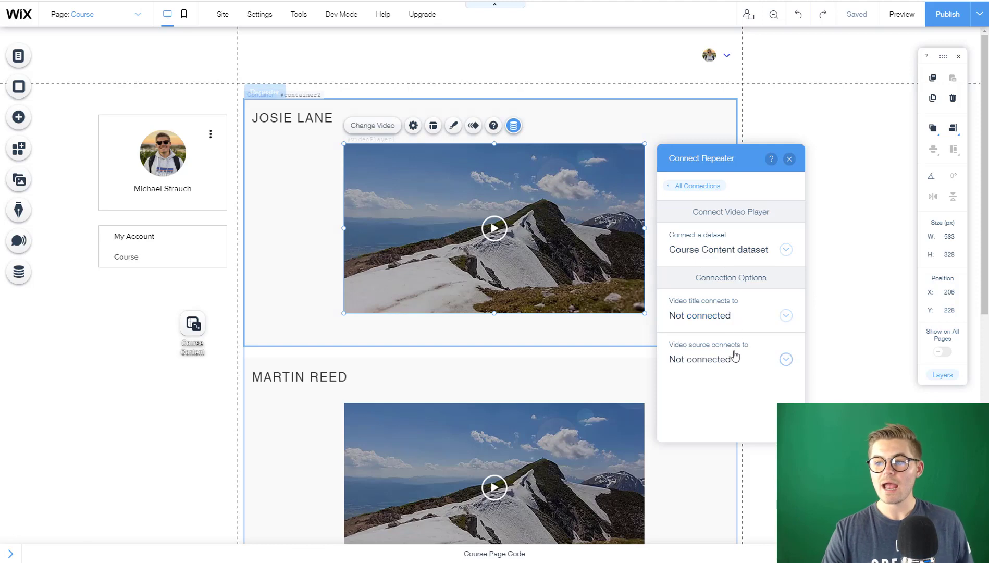
pyautogui.click(727, 365)
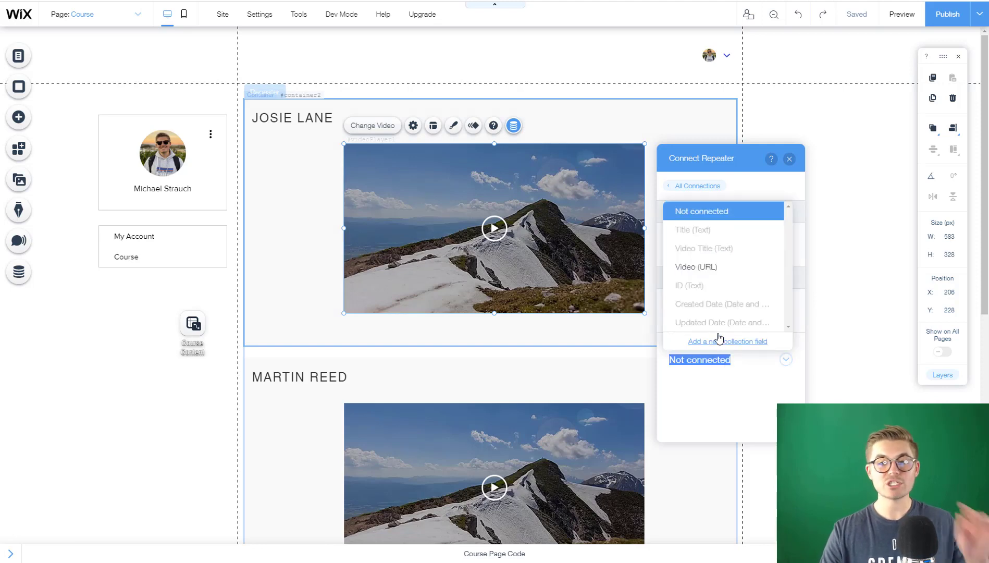
pyautogui.click(706, 274)
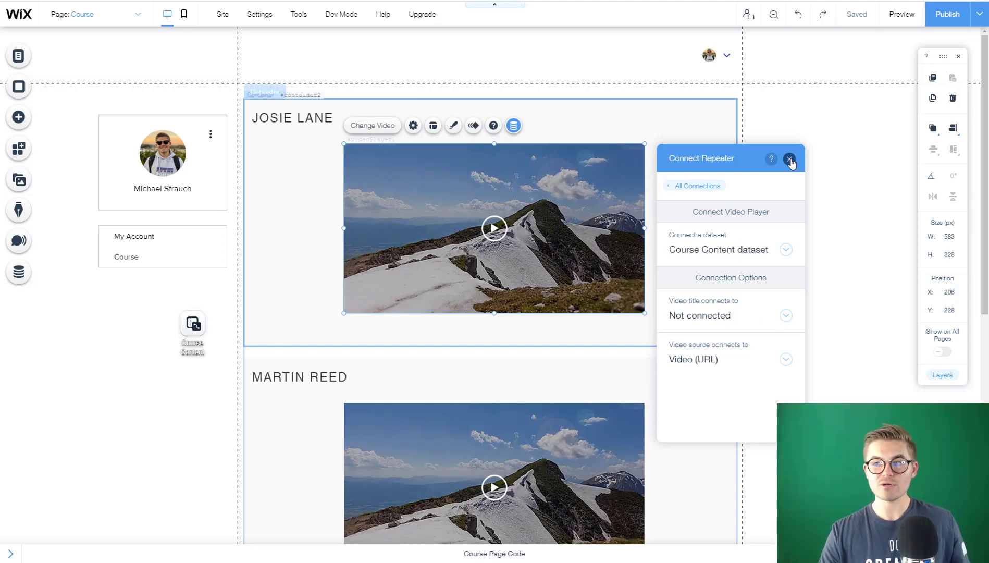
pyautogui.click(790, 160)
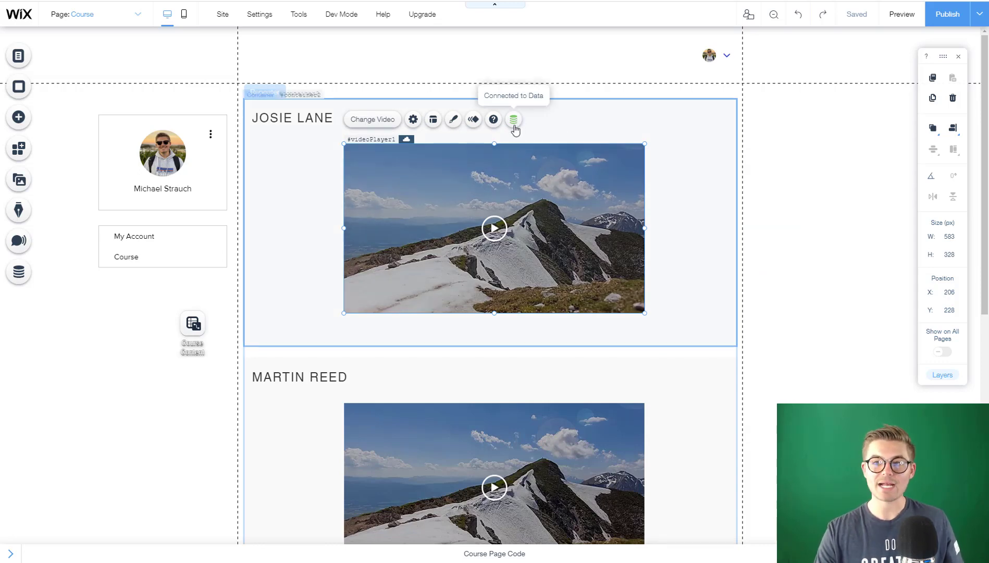
pyautogui.click(784, 224)
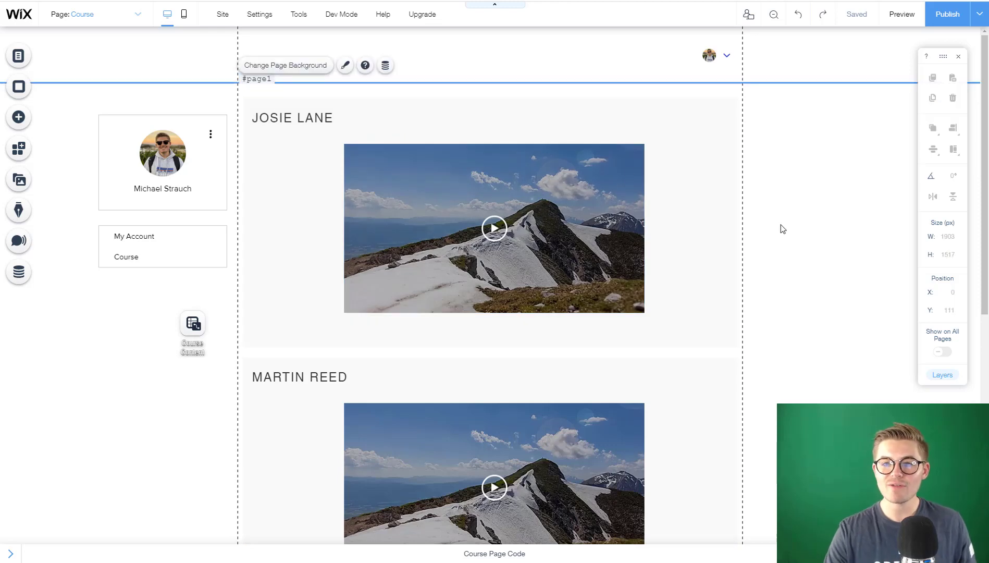